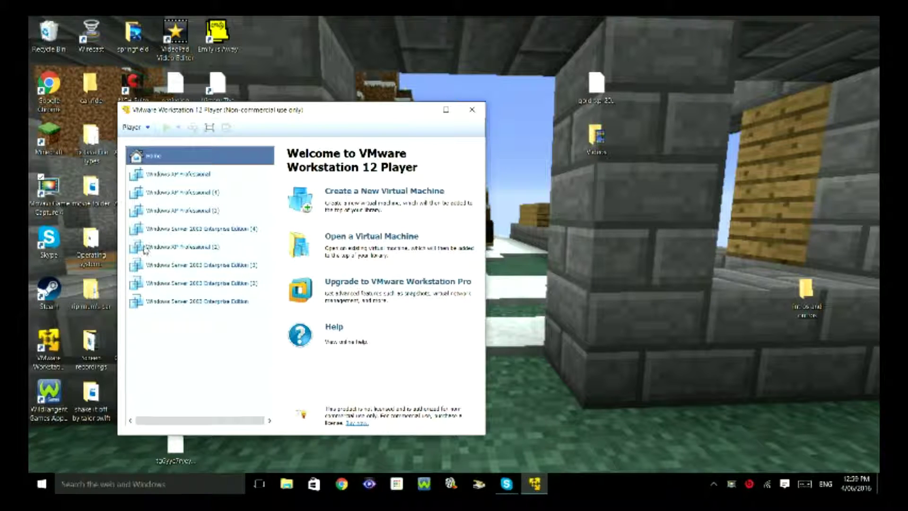
Select the Windows XP Professional virtual machine in the Player library.
{"action": "left_click", "coordinate": [167, 179]}
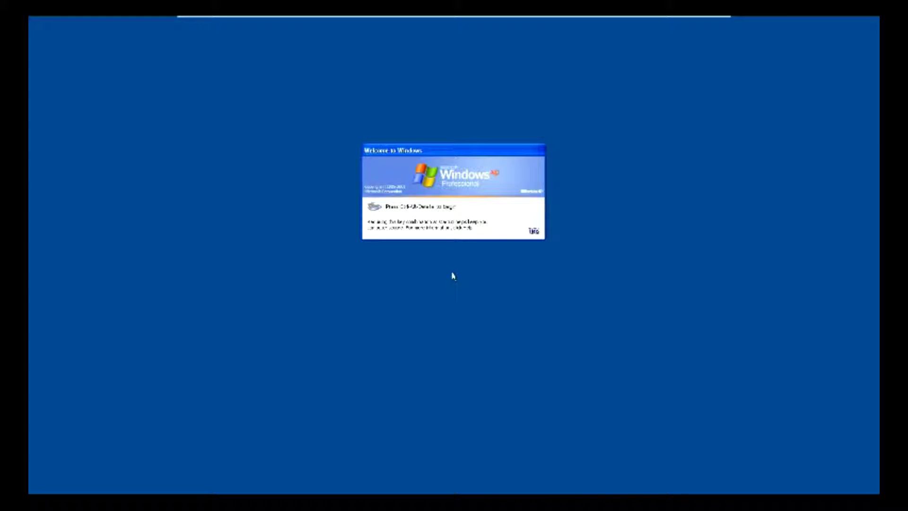
{"action": "mouse_move", "coordinate": [281, 23]}
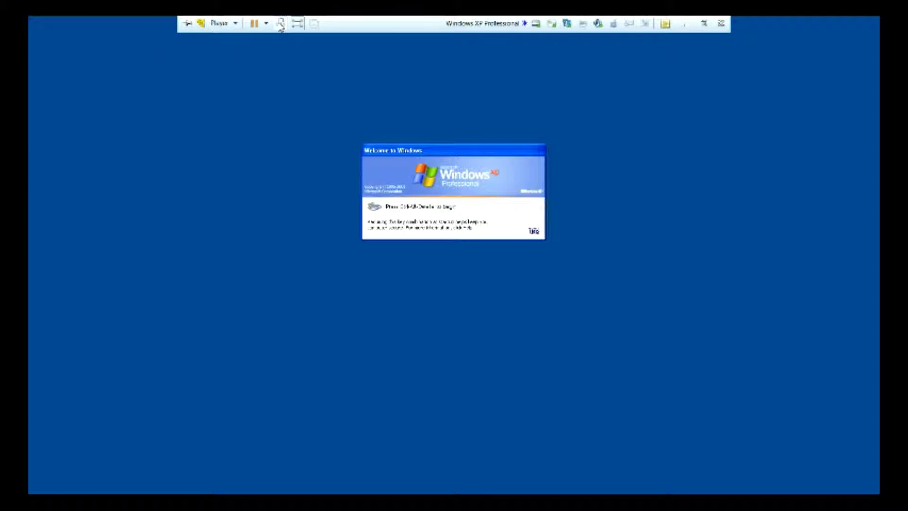
Send Ctrl+Alt+Del to the booted XP guest to bring up its logon dialog.
{"action": "left_click", "coordinate": [281, 25]}
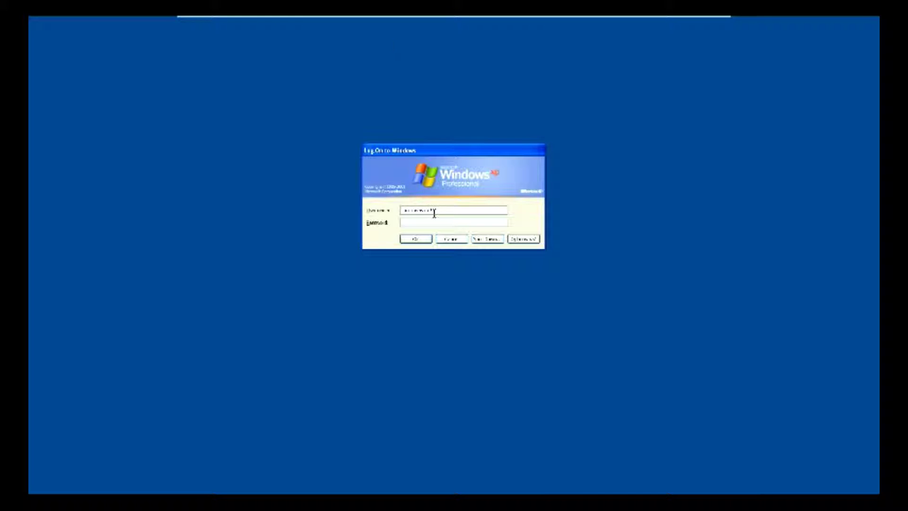
Replace the user name, submit the logon, and dismiss the refusal warning.
{"action": "left_click_drag", "start_coordinate": [434, 211], "coordinate": [390, 211]}
{"action": "type", "text": "a"}
{"action": "type", "text": "dm"}
{"action": "type", "text": "*"}
{"action": "type", "text": "****"}
{"action": "left_click", "coordinate": [408, 242]}
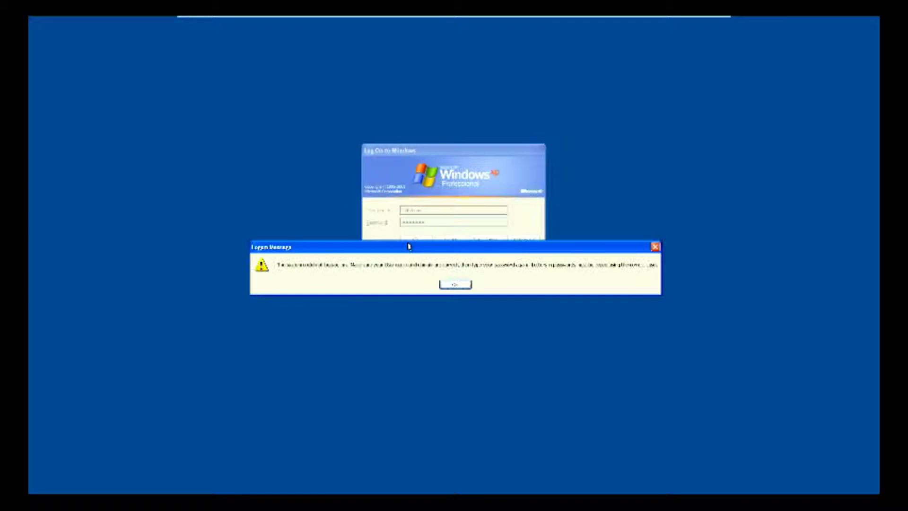
{"action": "key", "text": "Return"}
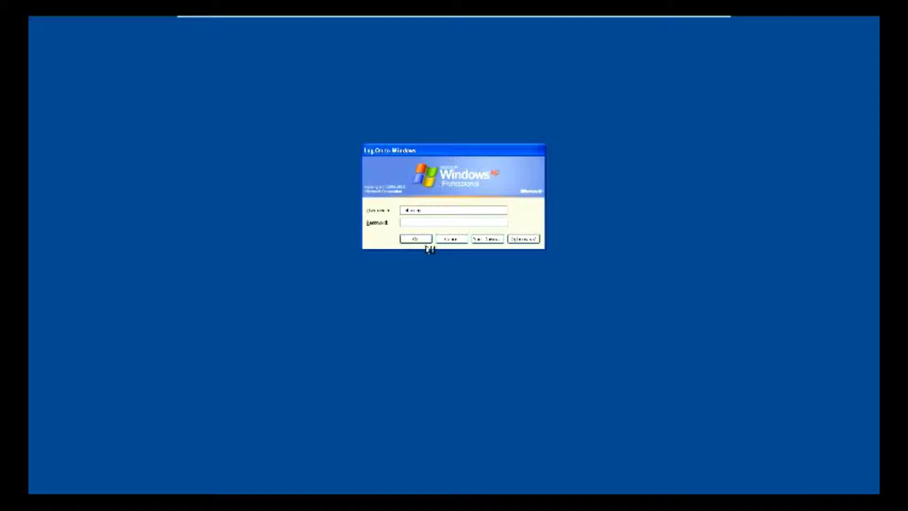
Replace the user name with a different one and log on to the XP desktop.
{"action": "double_click", "coordinate": [463, 211]}
{"action": "type", "text": "t"}
{"action": "type", "text": "e"}
{"action": "type", "text": "aaaa"}
{"action": "type", "text": "aaa"}
{"action": "key", "text": "Return"}
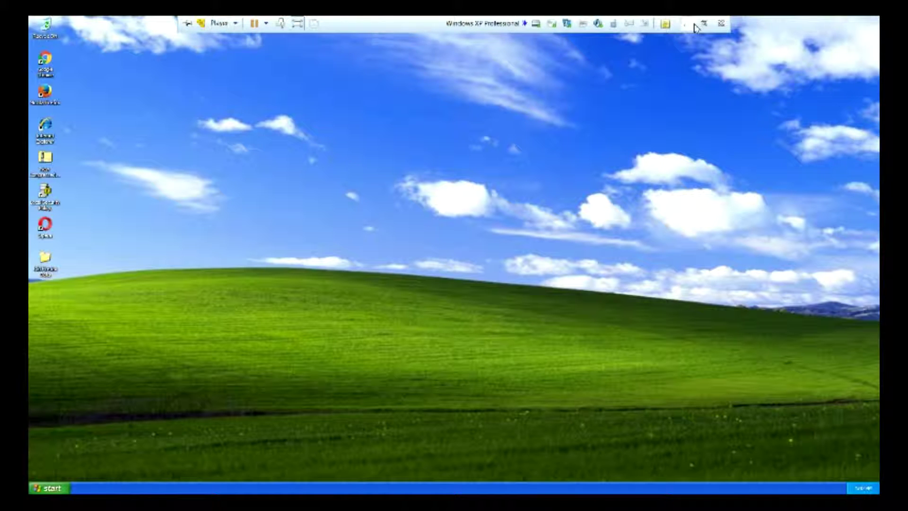
Leave full screen, hide the capture tool window, then return the VM to full screen.
{"action": "left_click", "coordinate": [704, 24]}
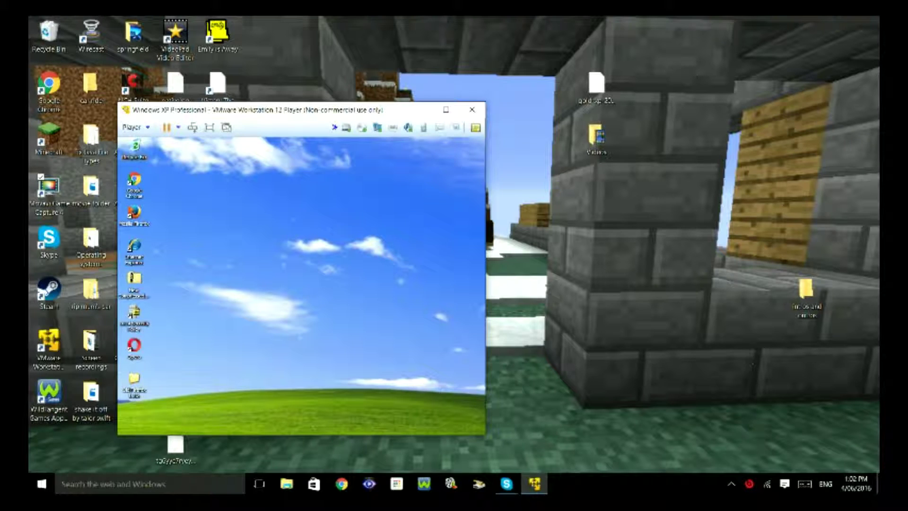
{"action": "left_click", "coordinate": [732, 486]}
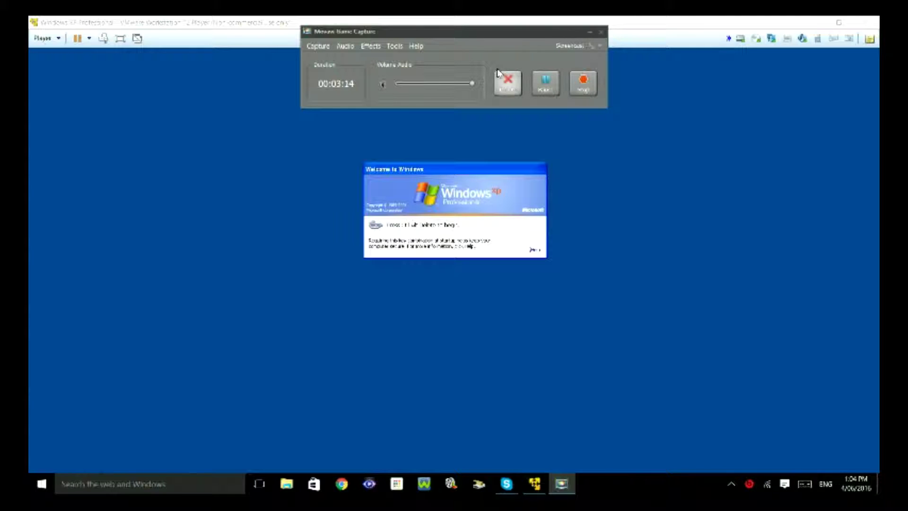
{"action": "left_click", "coordinate": [589, 33]}
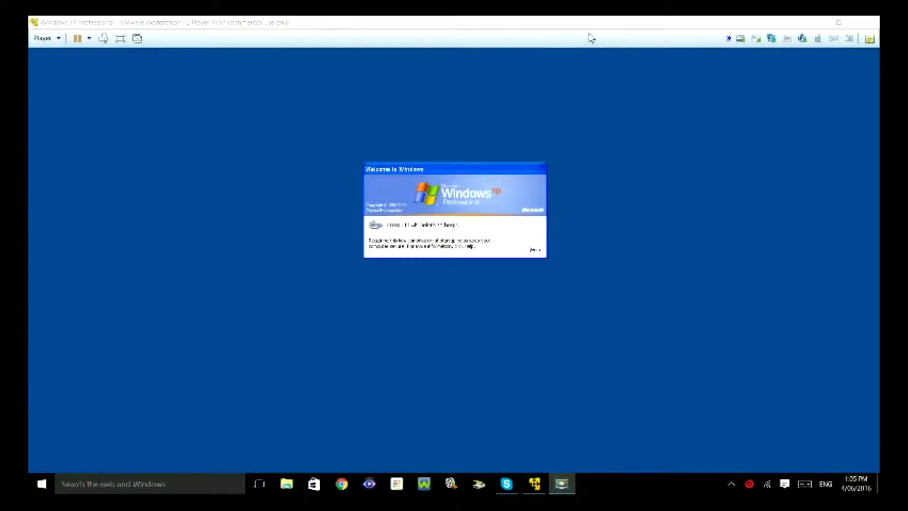
{"action": "left_click", "coordinate": [120, 38]}
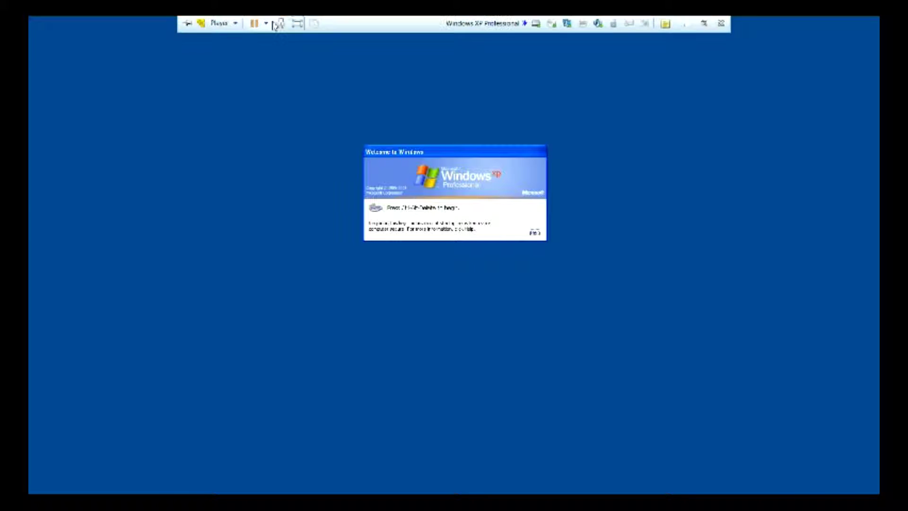
Open the logon dialog, replace the user name 'Blue', and submit the logon.
{"action": "left_click", "coordinate": [281, 24]}
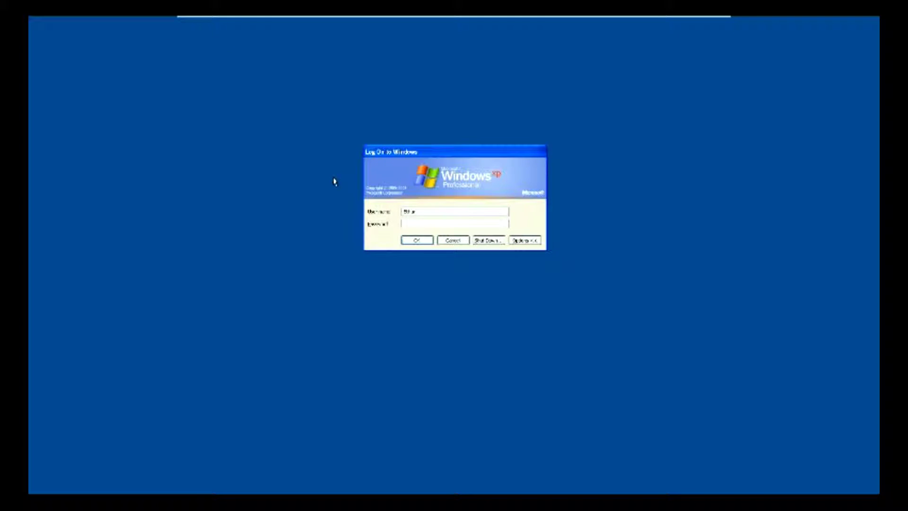
{"action": "left_click_drag", "start_coordinate": [439, 212], "coordinate": [312, 222]}
{"action": "key", "text": "BackSpace"}
{"action": "left_click", "coordinate": [417, 240]}
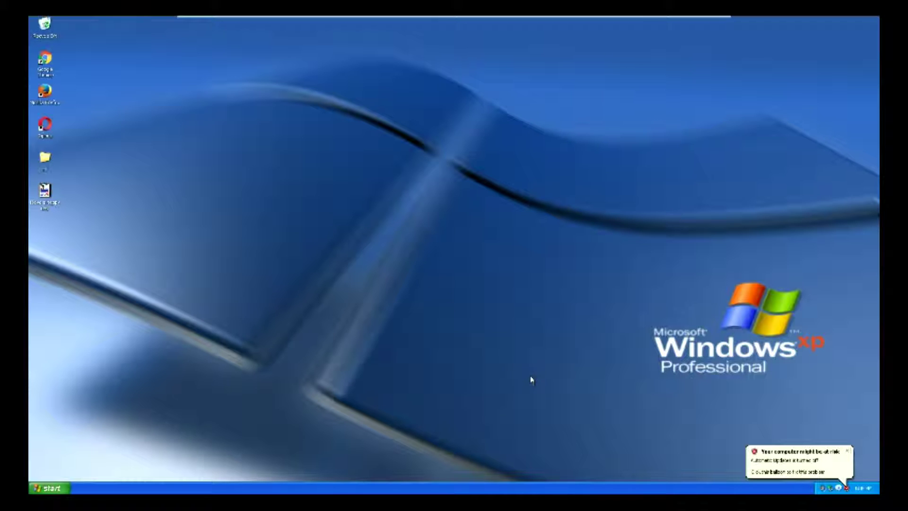
Dismiss the 'Your computer might be at risk' notification balloon.
{"action": "left_click", "coordinate": [849, 454]}
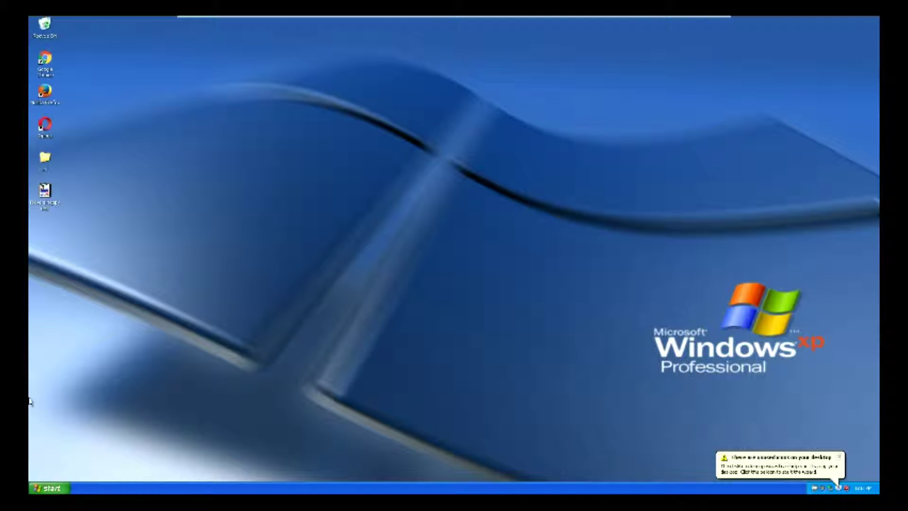
Open the Windows XP Start menu.
{"action": "left_click", "coordinate": [47, 488]}
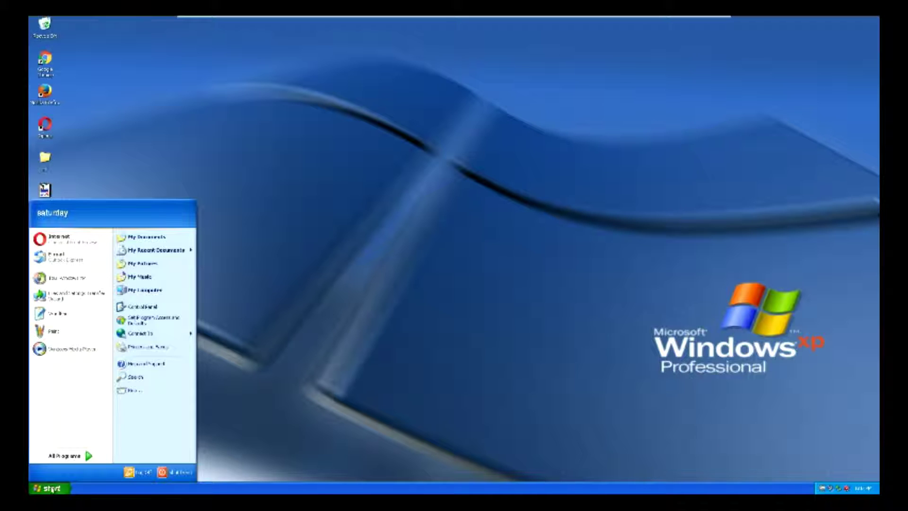
Launch WordPad, maximize its window, and select all the typed text.
{"action": "left_click", "coordinate": [53, 319]}
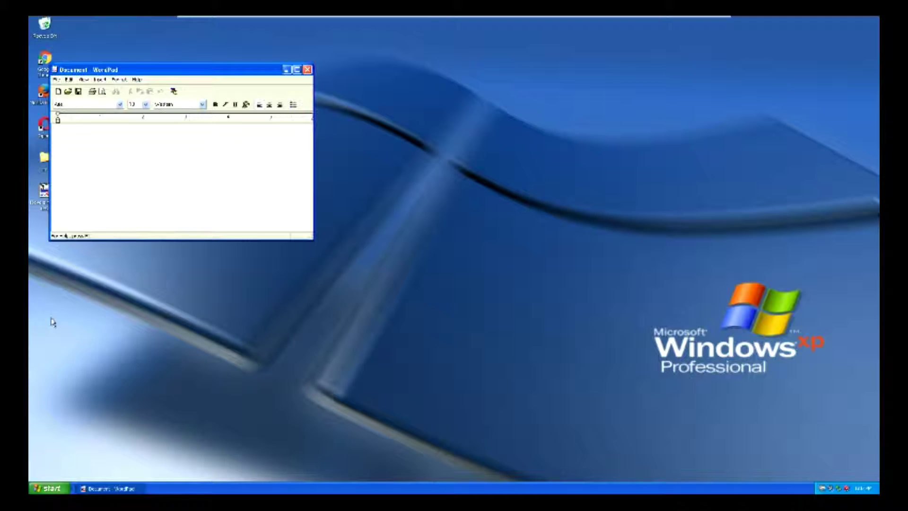
{"action": "type", "text": "c:\\program fil"}
{"action": "type", "text": "es\\internet e"}
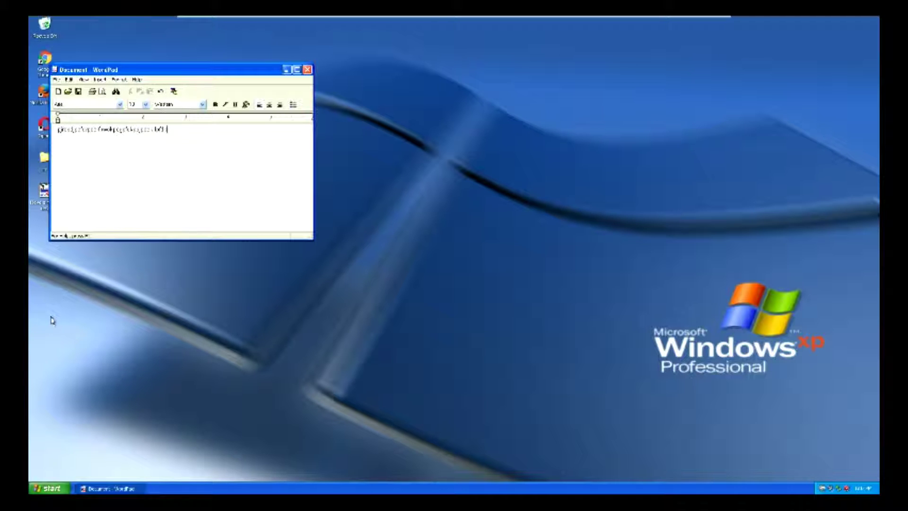
{"action": "type", "text": "xplorer"}
{"action": "type", "text": "\\iexplore.exe\""}
{"action": "type", "text": " http://www.g"}
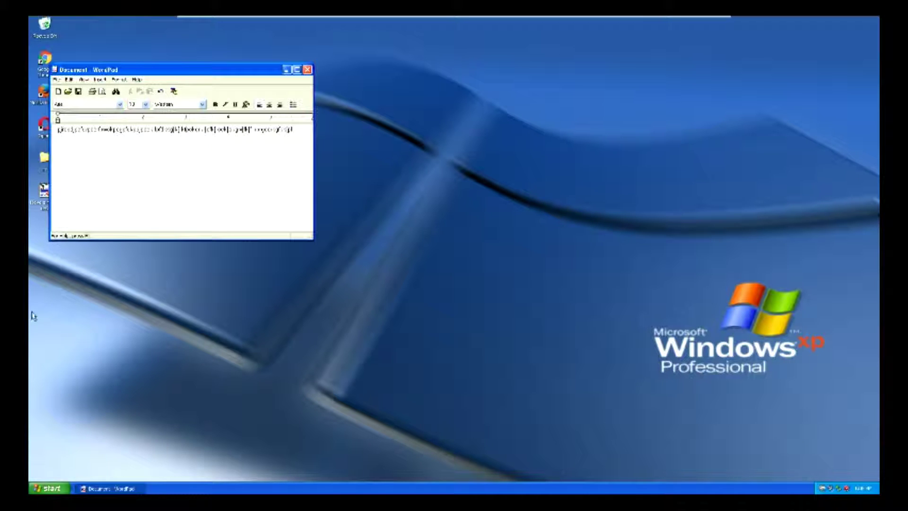
{"action": "left_click", "coordinate": [297, 70]}
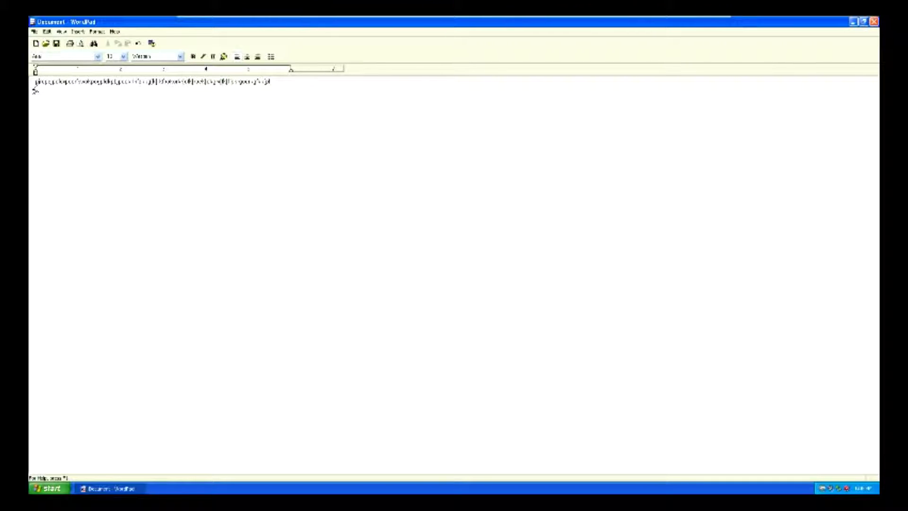
{"action": "key", "text": "ctrl+a"}
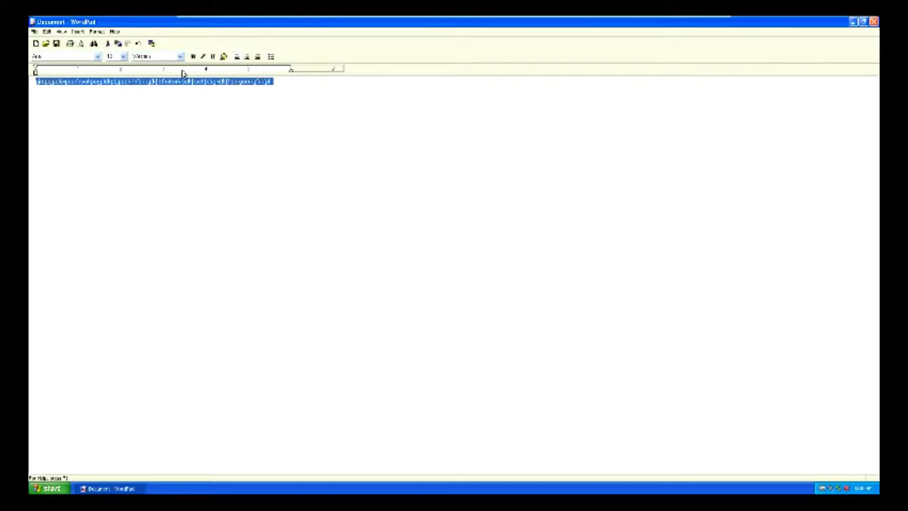
Make the selected text much larger, bold, italic and underlined.
{"action": "left_click", "coordinate": [124, 56]}
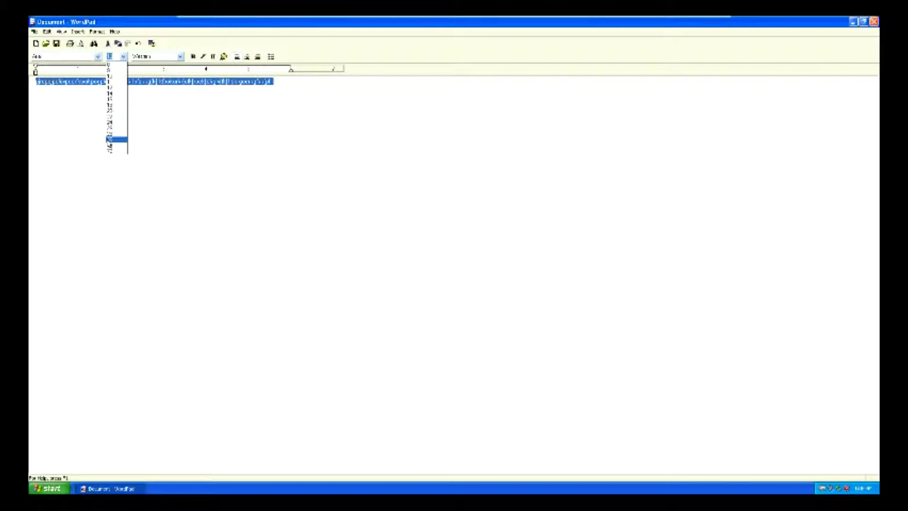
{"action": "left_click", "coordinate": [114, 139]}
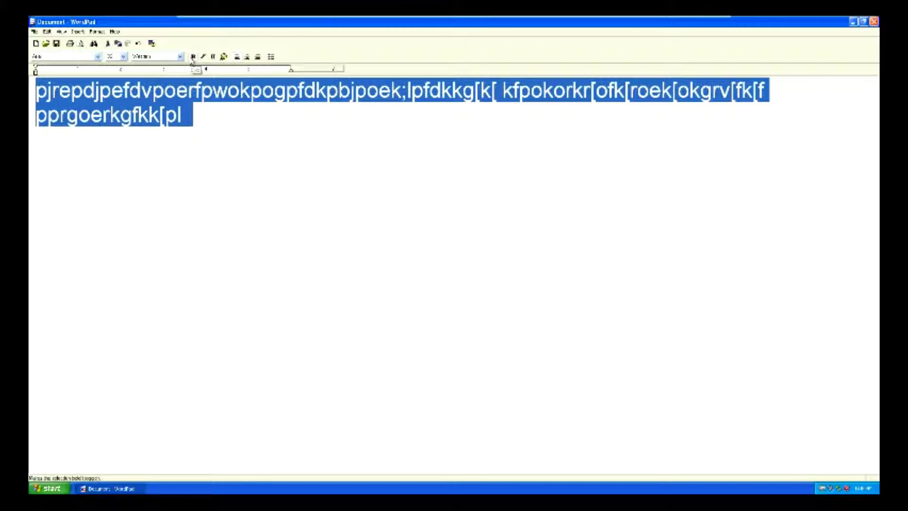
{"action": "left_click", "coordinate": [193, 57]}
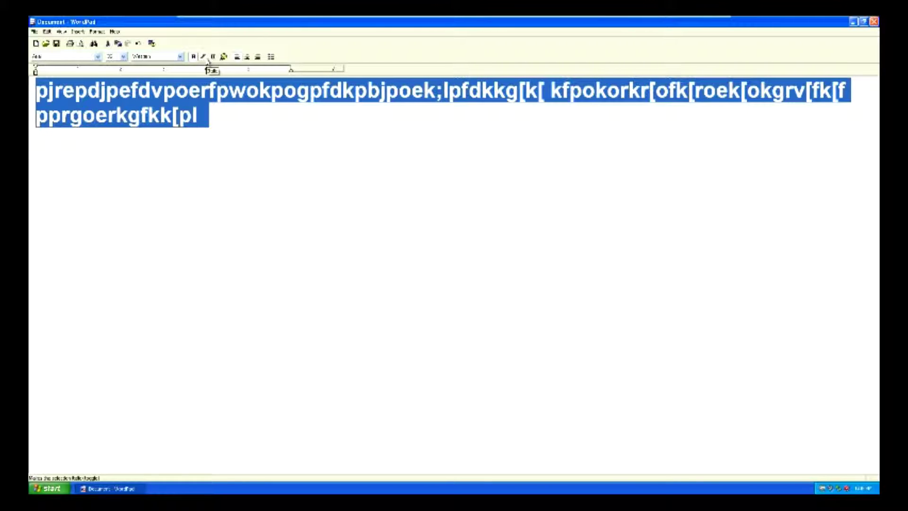
{"action": "left_click", "coordinate": [204, 58]}
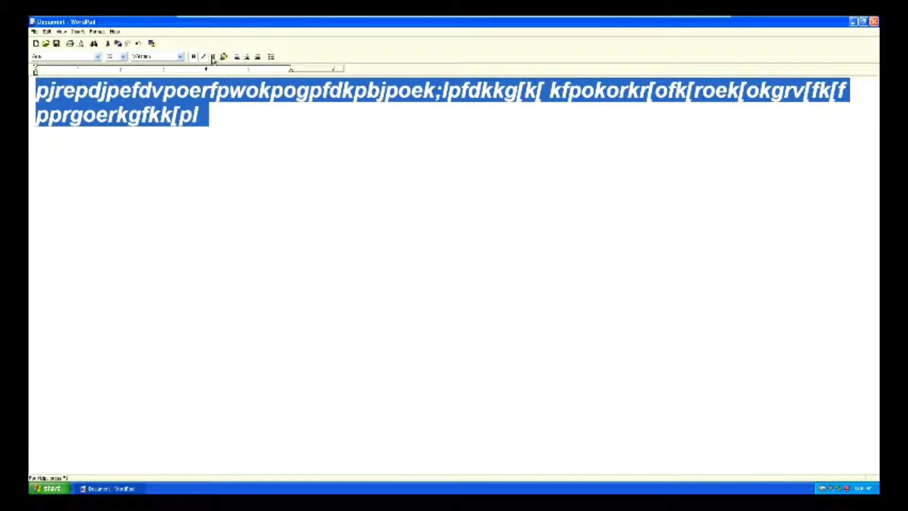
{"action": "left_click", "coordinate": [213, 57]}
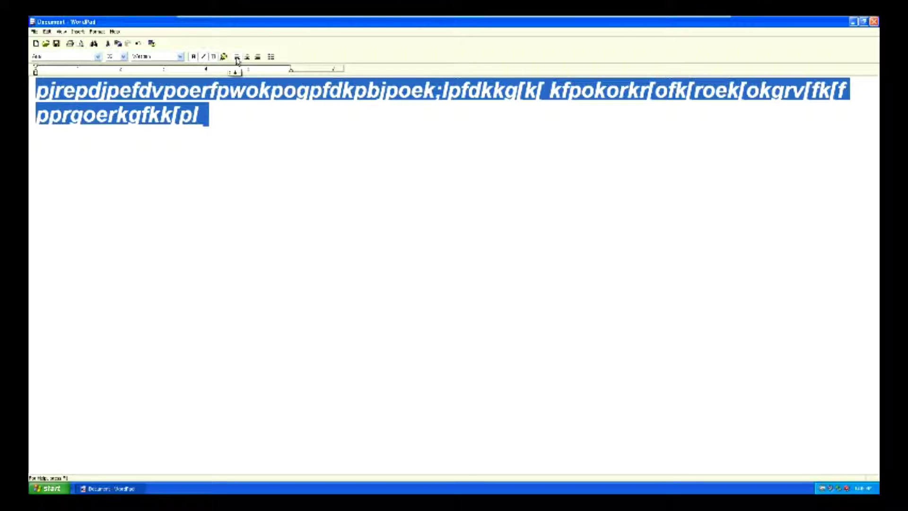
Cycle the alignment through centre and right back to left, then close WordPad.
{"action": "left_click", "coordinate": [247, 56]}
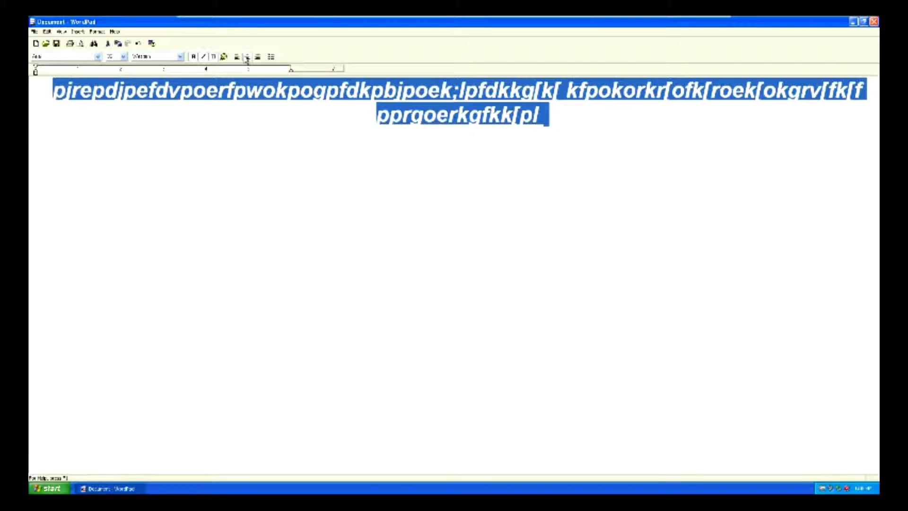
{"action": "left_click", "coordinate": [257, 58]}
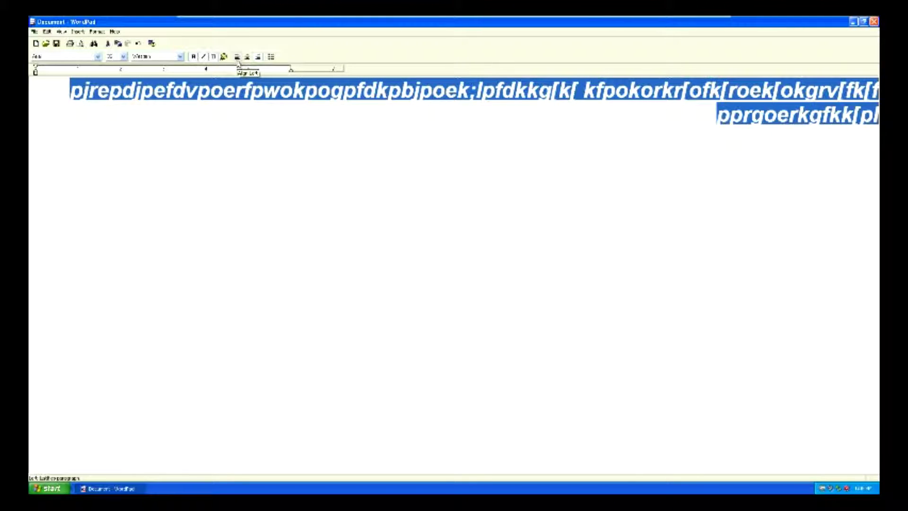
{"action": "left_click", "coordinate": [237, 58]}
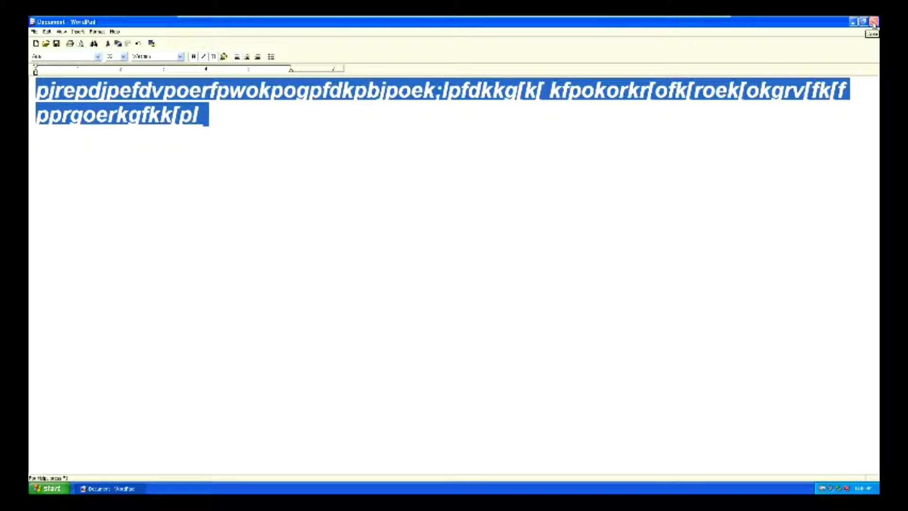
{"action": "left_click", "coordinate": [874, 24]}
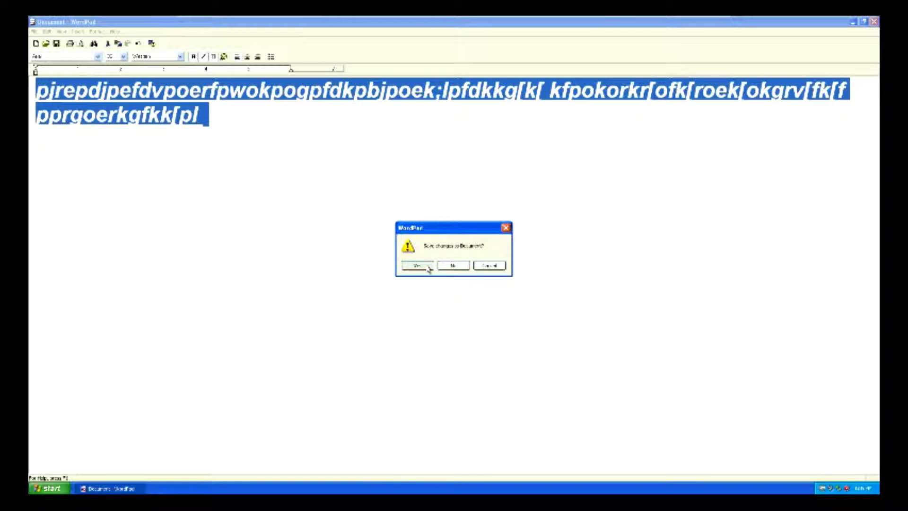
Save WordPad changes under a new short file name on closing, then select the desktop folder.
{"action": "left_click", "coordinate": [418, 266]}
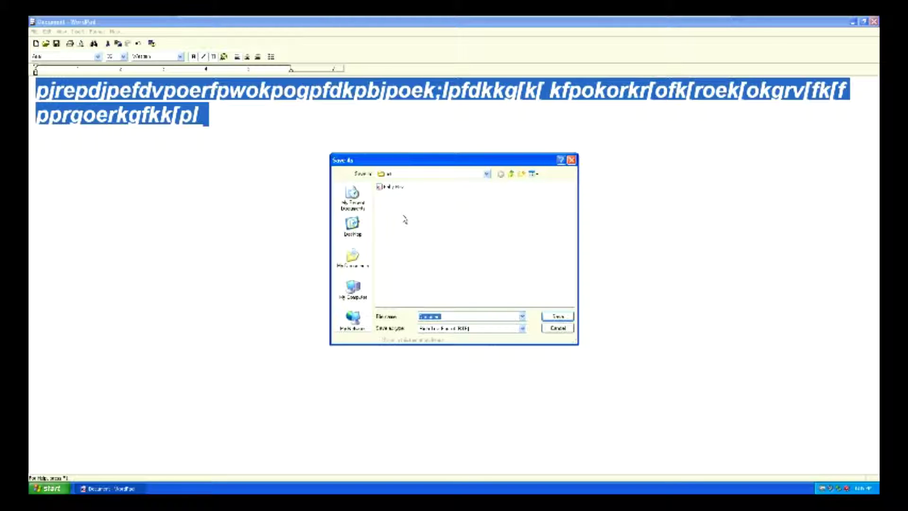
{"action": "left_click", "coordinate": [445, 315]}
{"action": "key", "text": "BackSpace"}
{"action": "key", "text": "BackSpace"}
{"action": "key", "text": "BackSpace"}
{"action": "key", "text": "BackSpace"}
{"action": "key", "text": "BackSpace"}
{"action": "key", "text": "BackSpace"}
{"action": "type", "text": "as"}
{"action": "type", "text": "df"}
{"action": "type", "text": "gh"}
{"action": "left_click", "coordinate": [559, 320]}
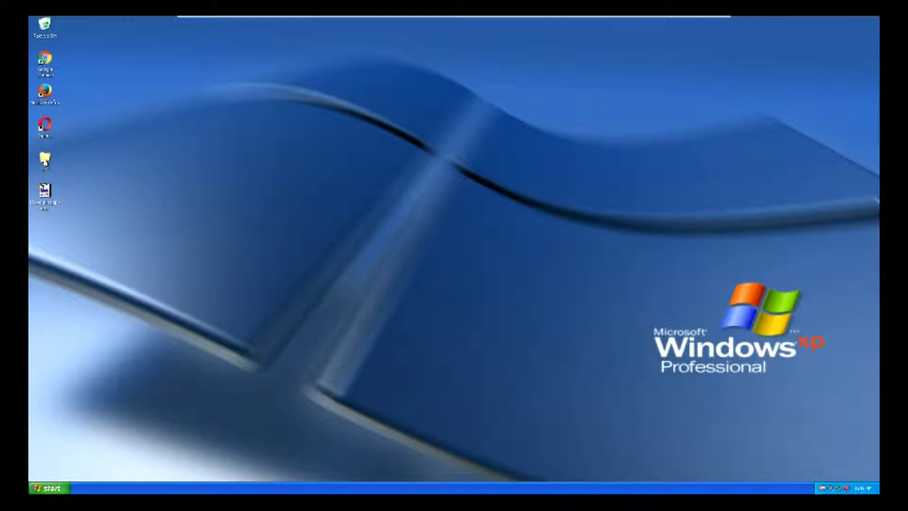
{"action": "left_click", "coordinate": [44, 162]}
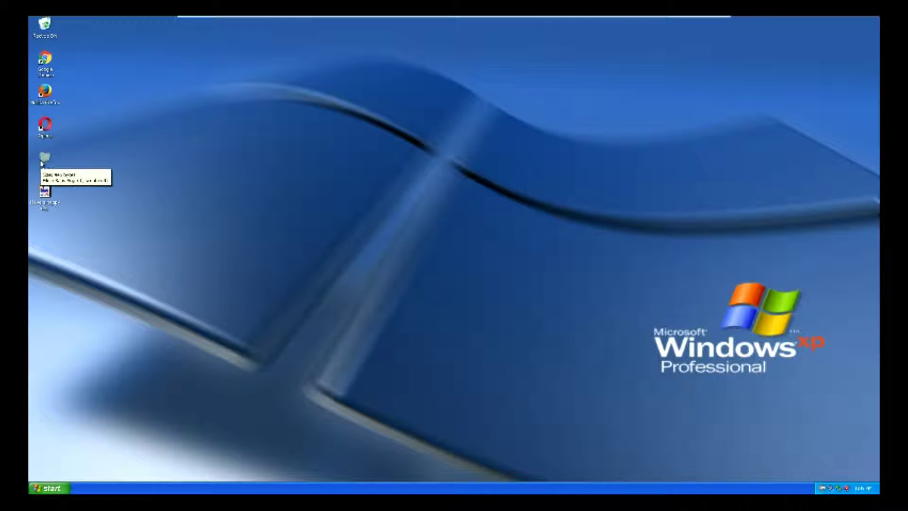
{"action": "double_click", "coordinate": [42, 161]}
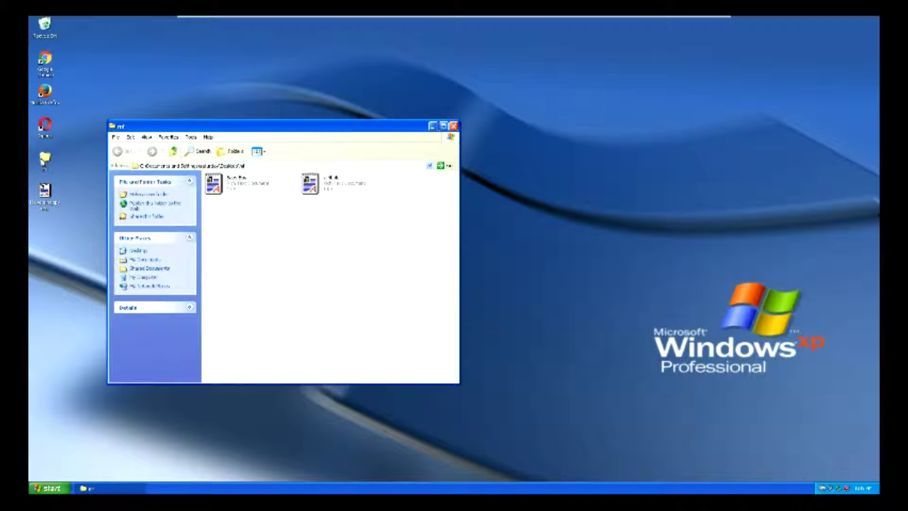
{"action": "mouse_move", "coordinate": [334, 184]}
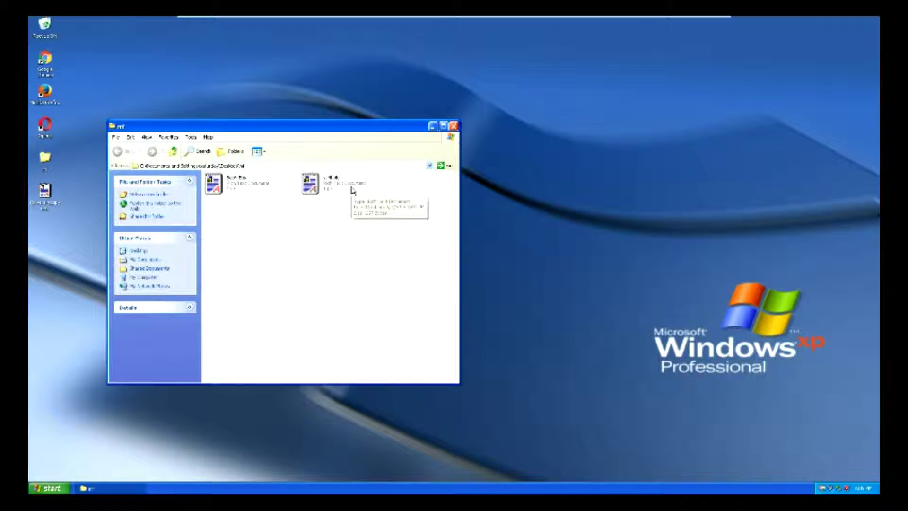
{"action": "left_click", "coordinate": [242, 185]}
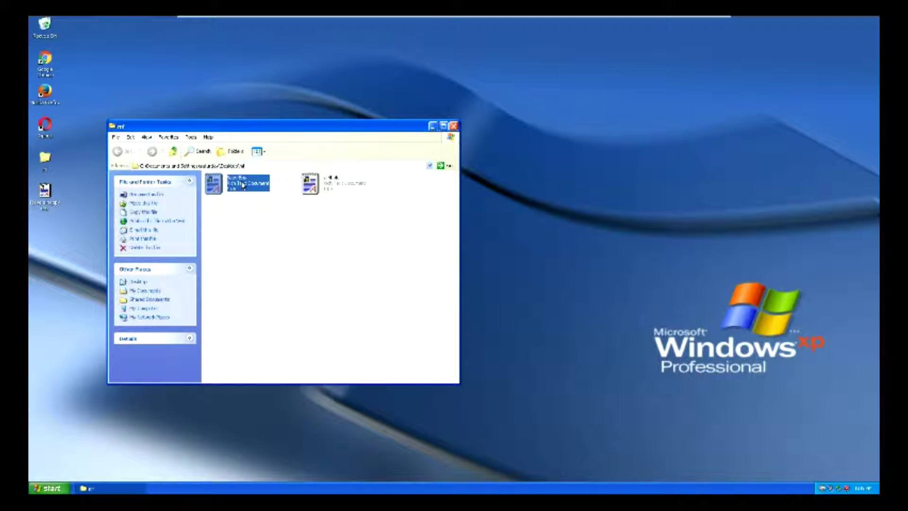
{"action": "double_click", "coordinate": [243, 184]}
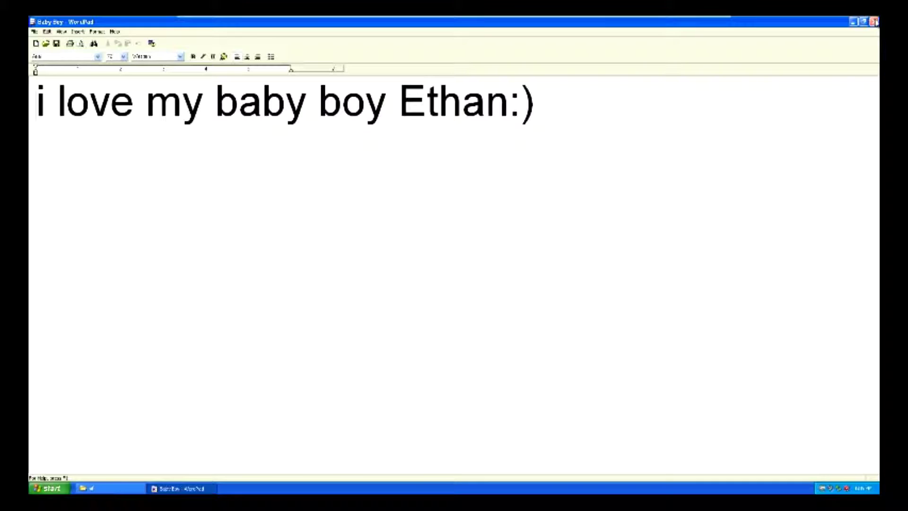
{"action": "left_click", "coordinate": [873, 21]}
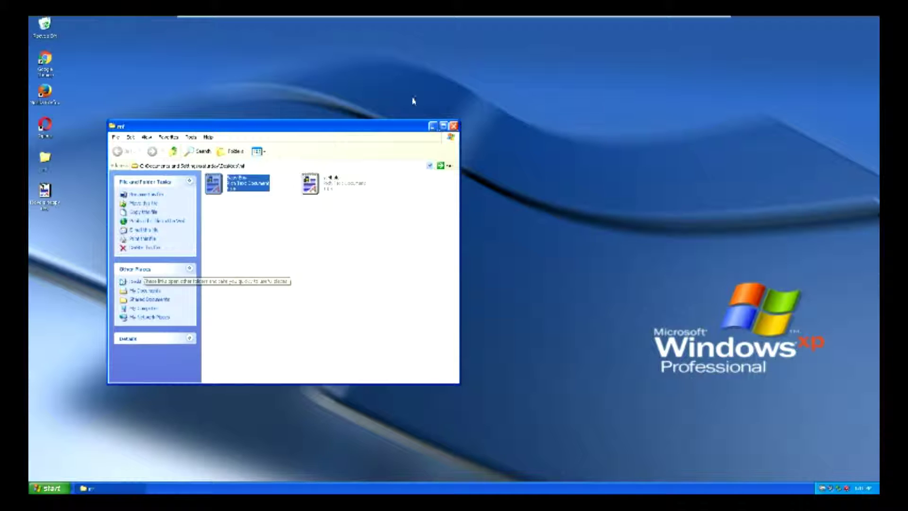
{"action": "left_click", "coordinate": [453, 127]}
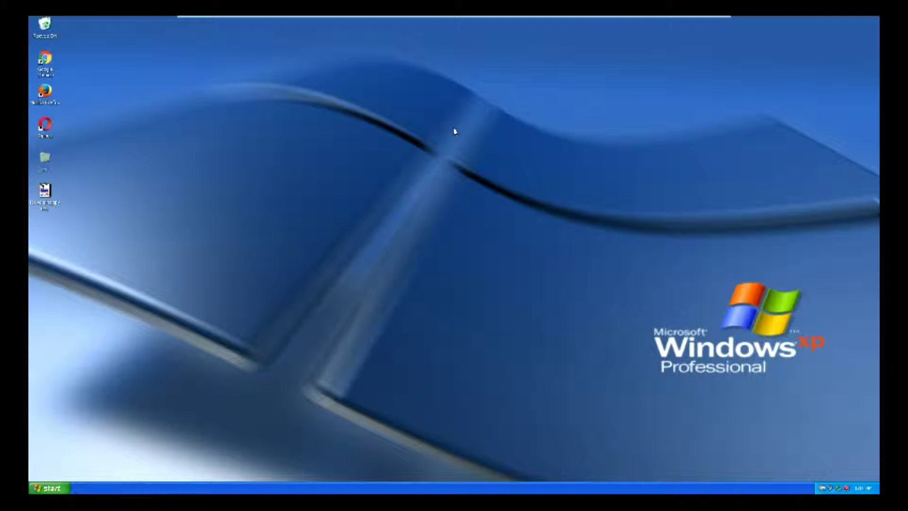
Open Display Properties from the desktop's right-click menu.
{"action": "right_click", "coordinate": [415, 169]}
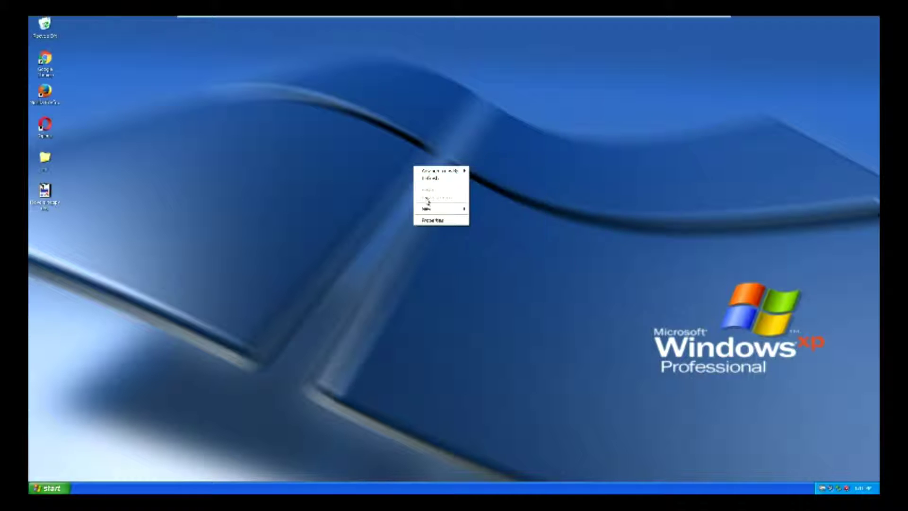
{"action": "mouse_move", "coordinate": [433, 209]}
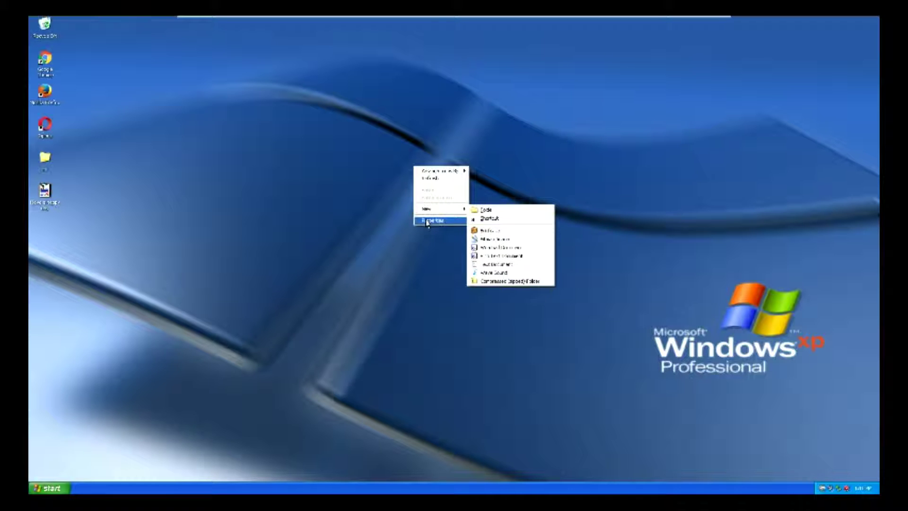
{"action": "left_click", "coordinate": [427, 222]}
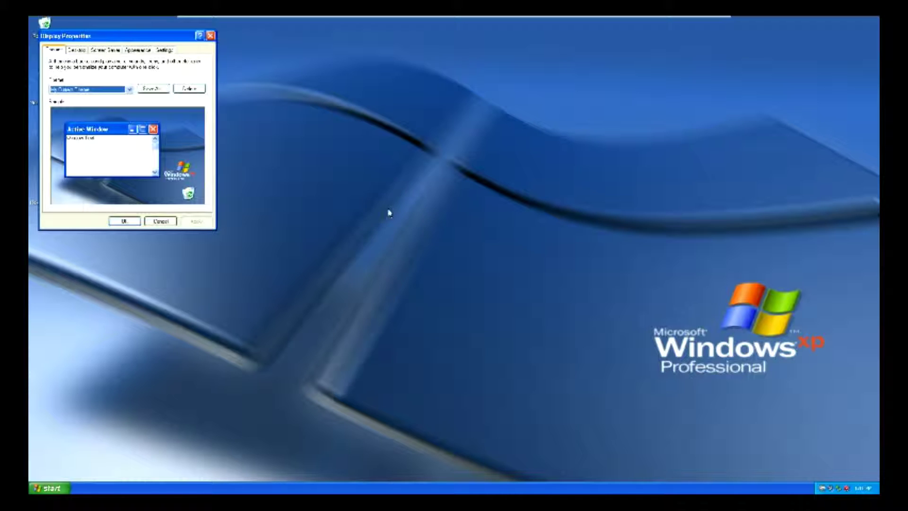
Try the Windows Classic theme, apply the Windows XP theme, then open the Start menu.
{"action": "left_click", "coordinate": [130, 91]}
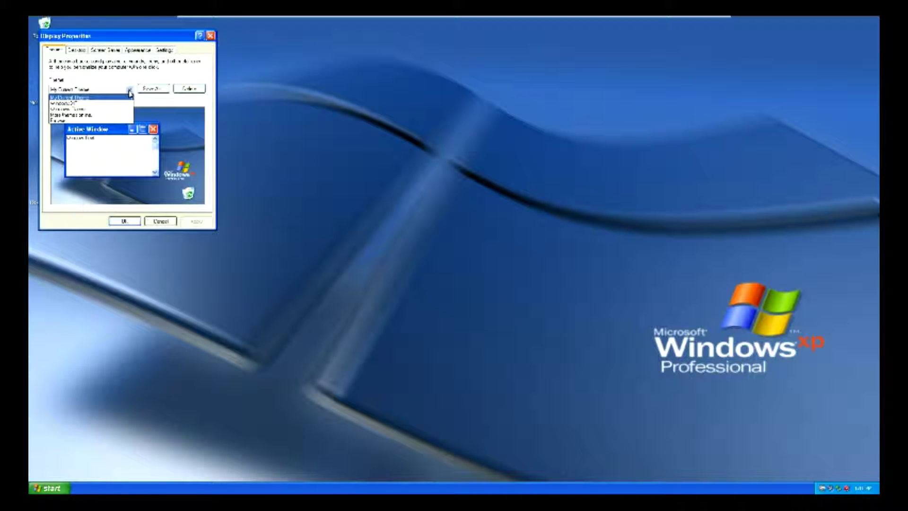
{"action": "left_click", "coordinate": [111, 104]}
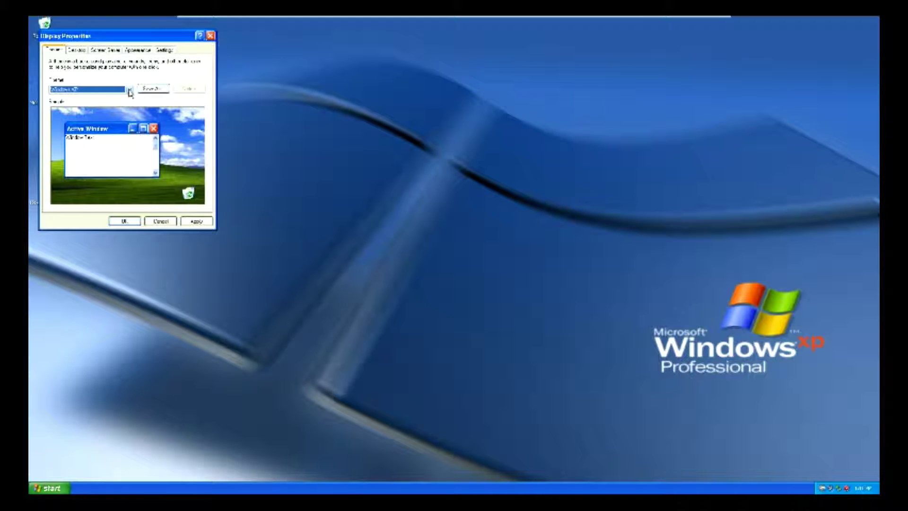
{"action": "left_click", "coordinate": [130, 90]}
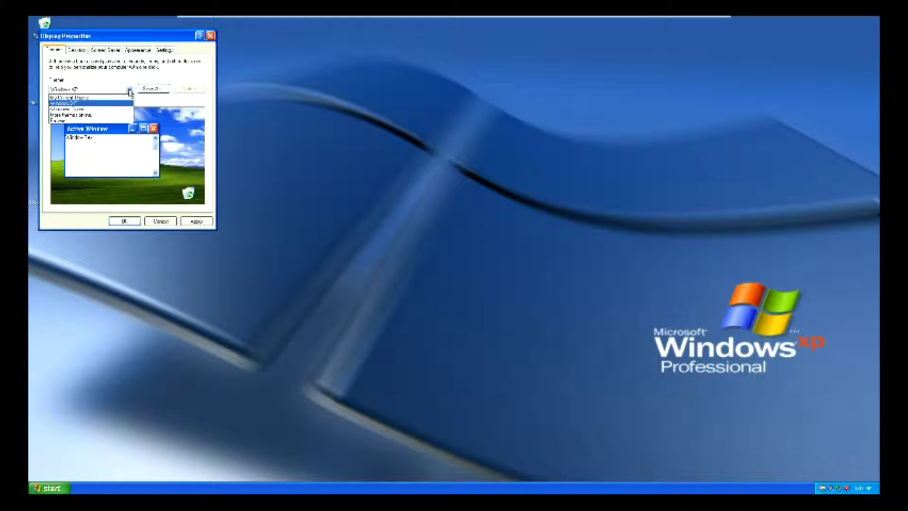
{"action": "left_click", "coordinate": [93, 109]}
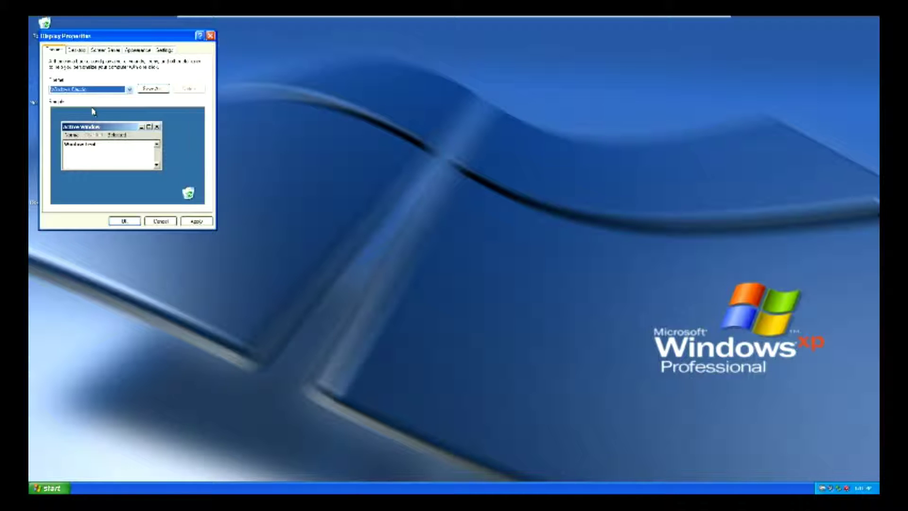
{"action": "left_click", "coordinate": [130, 90]}
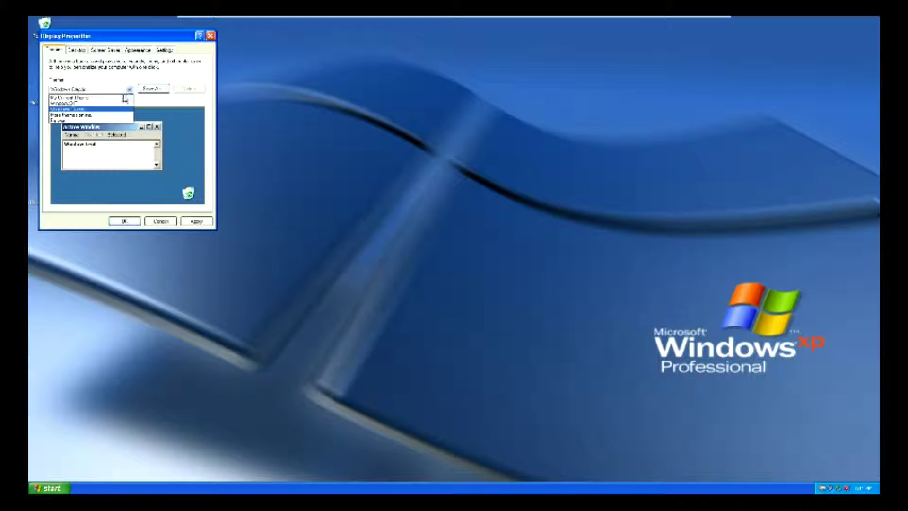
{"action": "left_click", "coordinate": [84, 104]}
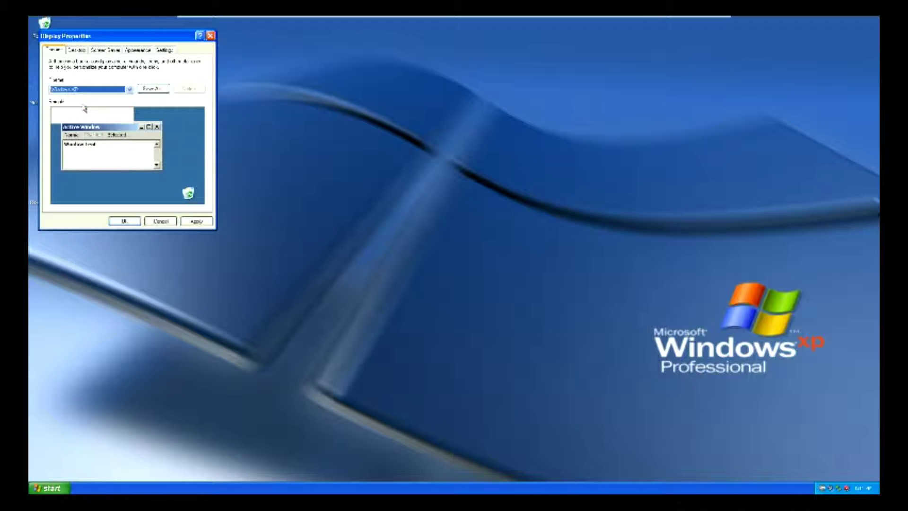
{"action": "left_click", "coordinate": [124, 221]}
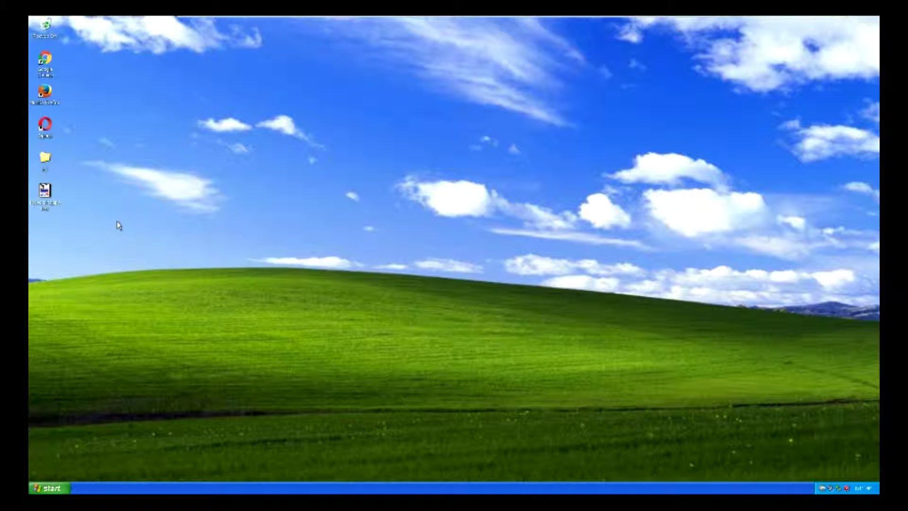
{"action": "left_click", "coordinate": [56, 490]}
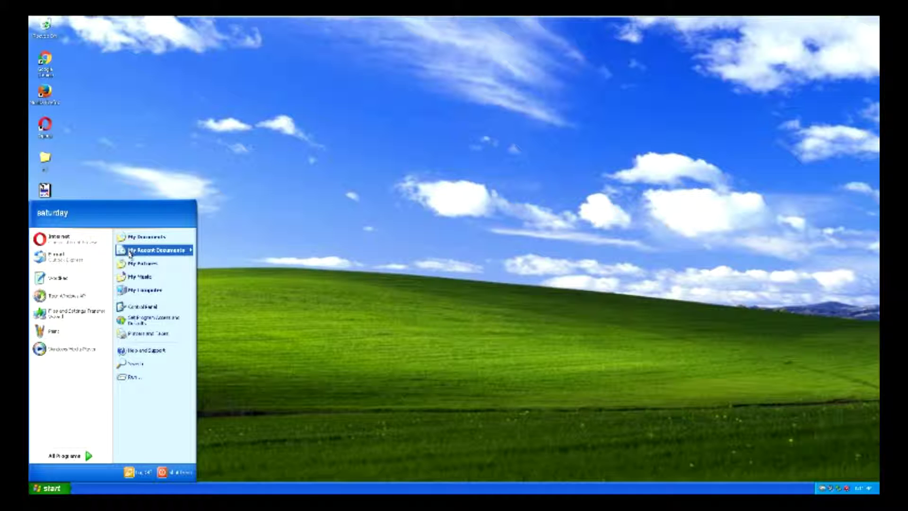
Launch Calculator from All Programs > Accessories.
{"action": "left_click", "coordinate": [69, 458]}
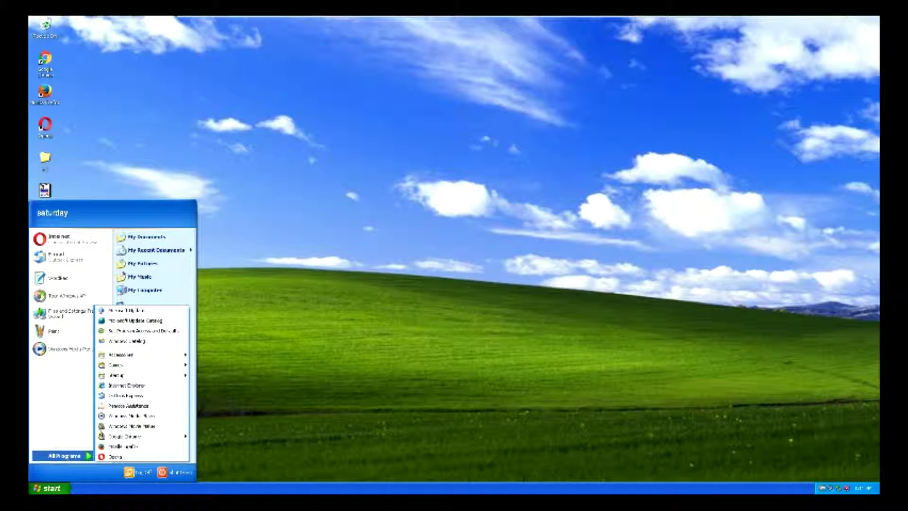
{"action": "mouse_move", "coordinate": [142, 354]}
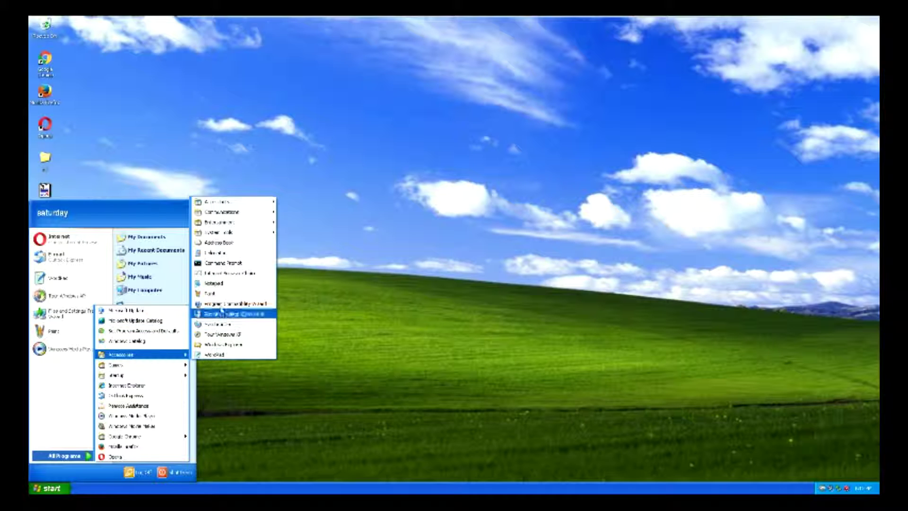
{"action": "left_click", "coordinate": [218, 253]}
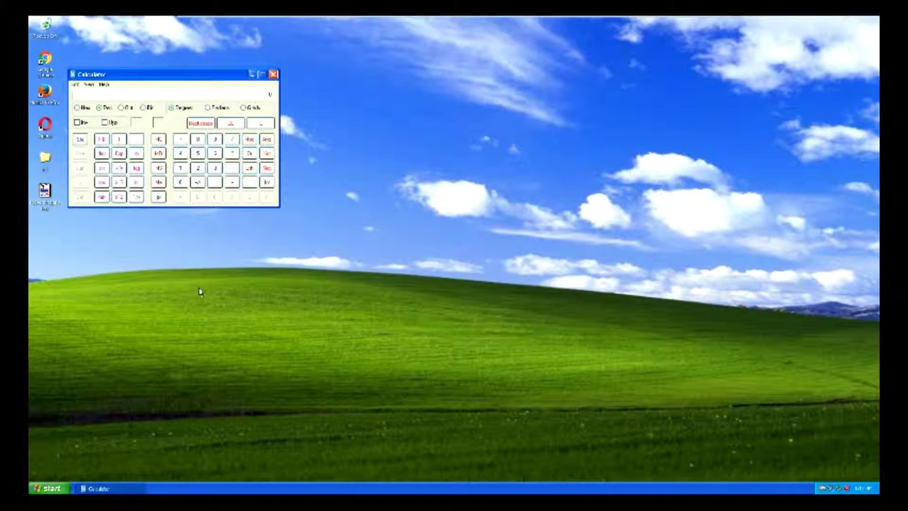
Enter 5 with a digit correction, multiply, compute the result, and close Calculator.
{"action": "left_click", "coordinate": [201, 155]}
{"action": "left_click", "coordinate": [199, 157]}
{"action": "type", "text": "10"}
{"action": "key", "text": "BackSpace"}
{"action": "type", "text": ".5"}
{"action": "left_click", "coordinate": [234, 156]}
{"action": "left_click", "coordinate": [252, 185]}
{"action": "left_click", "coordinate": [273, 75]}
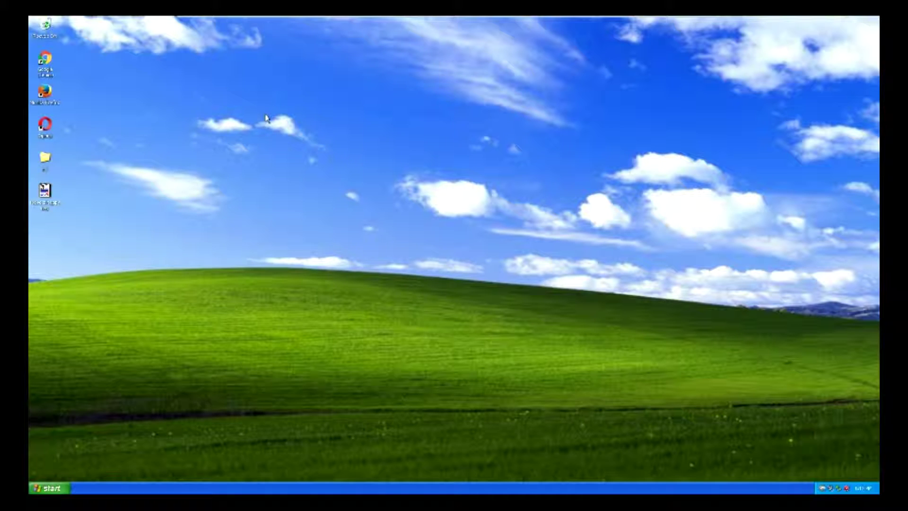
Launch Opera from the Start menu's Internet entry and accept it as default browser.
{"action": "left_click", "coordinate": [54, 490]}
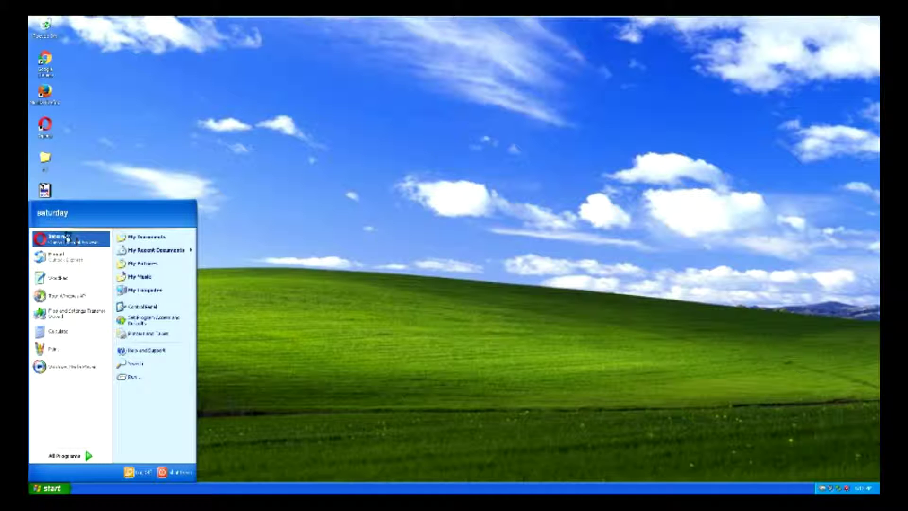
{"action": "left_click", "coordinate": [73, 241]}
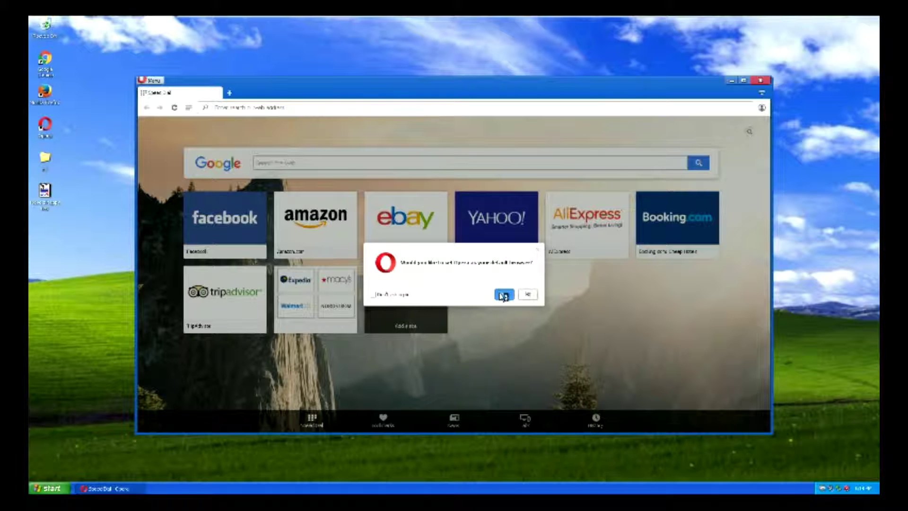
{"action": "left_click", "coordinate": [504, 295]}
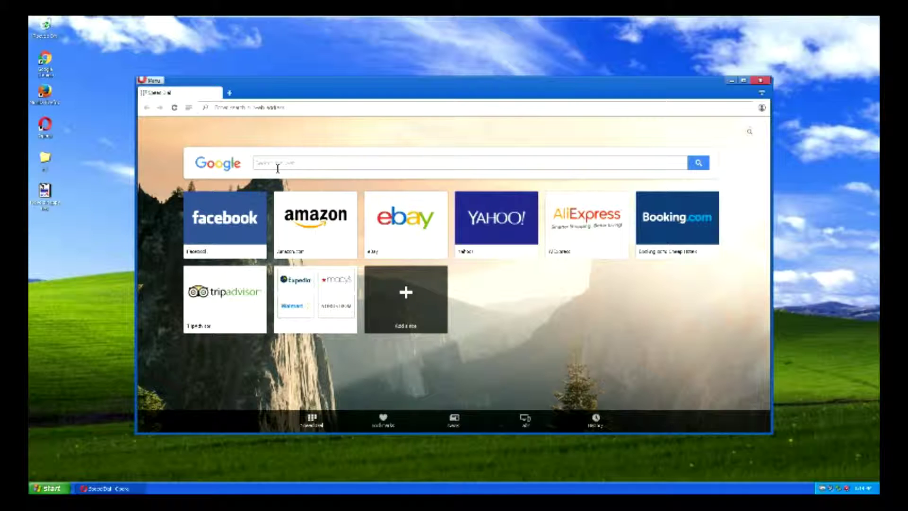
{"action": "type", "text": "ng"}
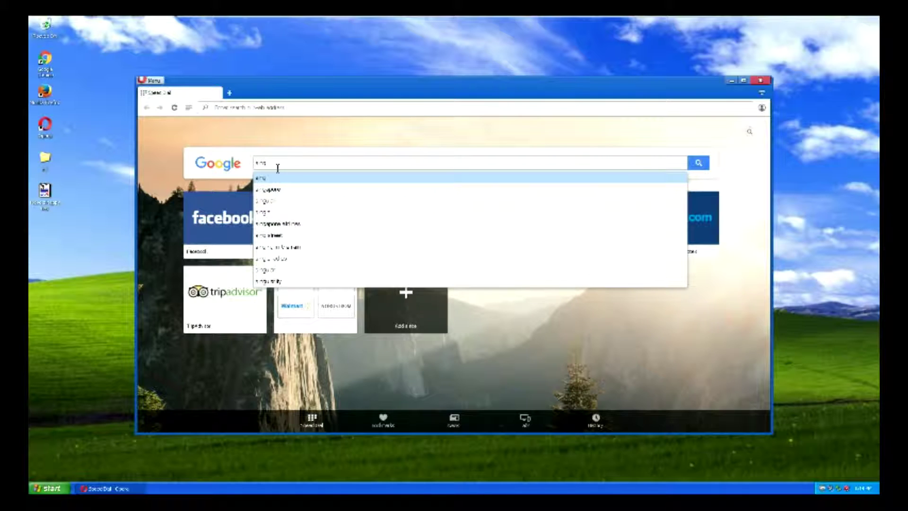
{"action": "type", "text": " l"}
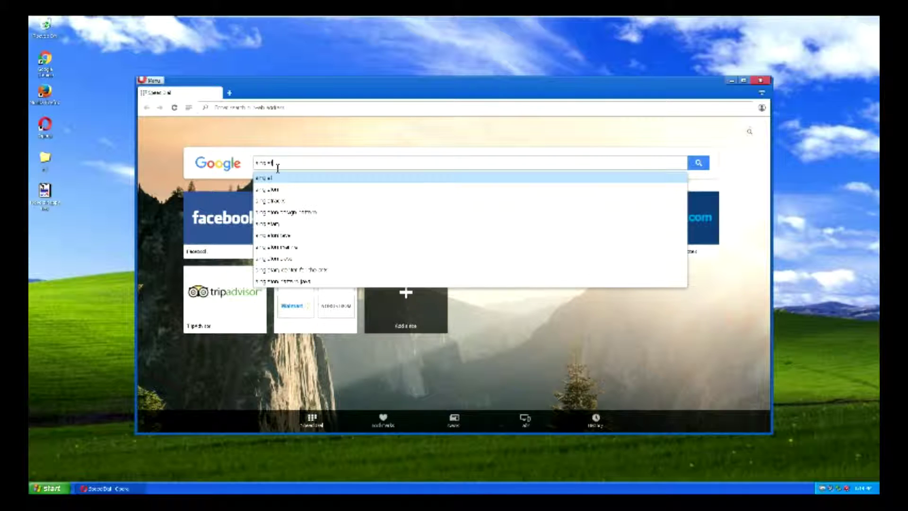
{"action": "type", "text": "on"}
{"action": "type", "text": "g"}
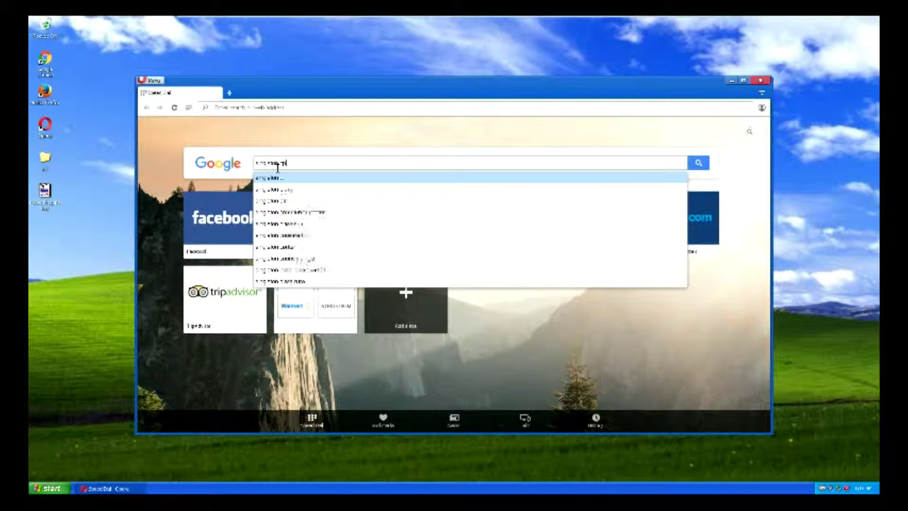
{"action": "type", "text": " ap"}
{"action": "type", "text": "un"}
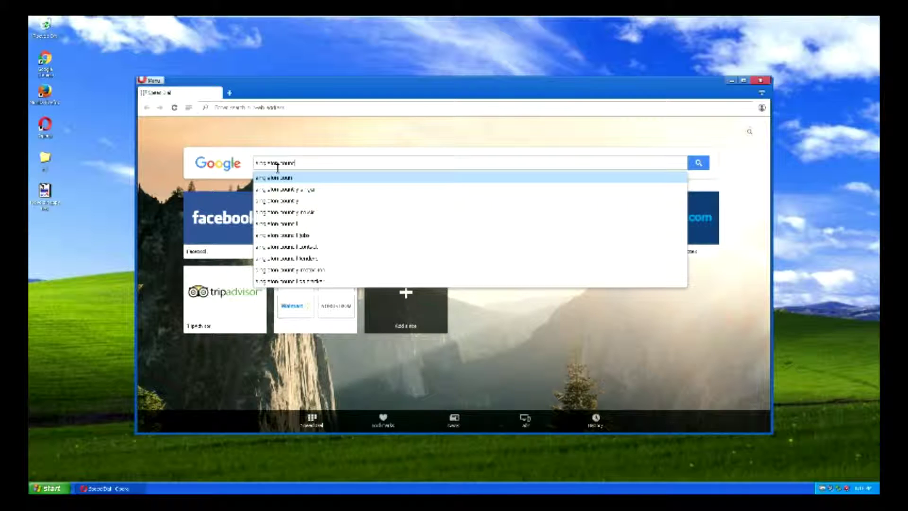
{"action": "type", "text": "il"}
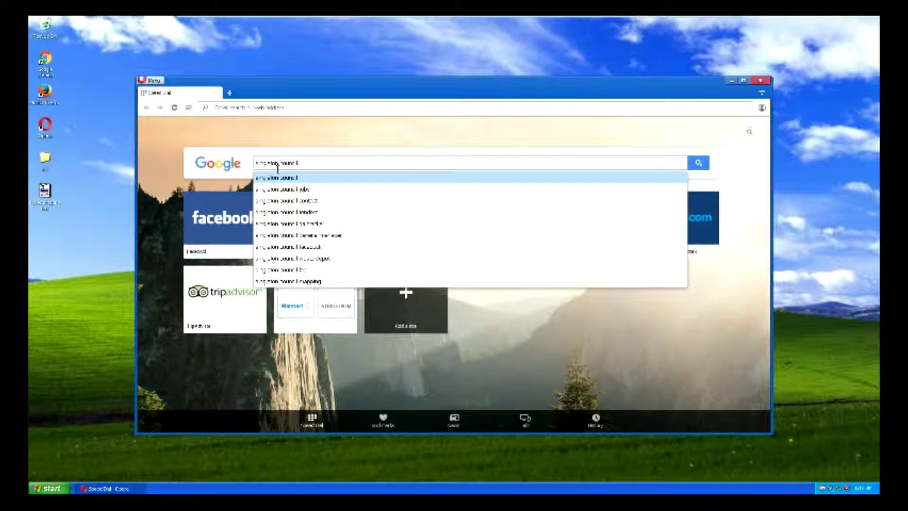
Run the Google search for Singleton Council.
{"action": "key", "text": "Return"}
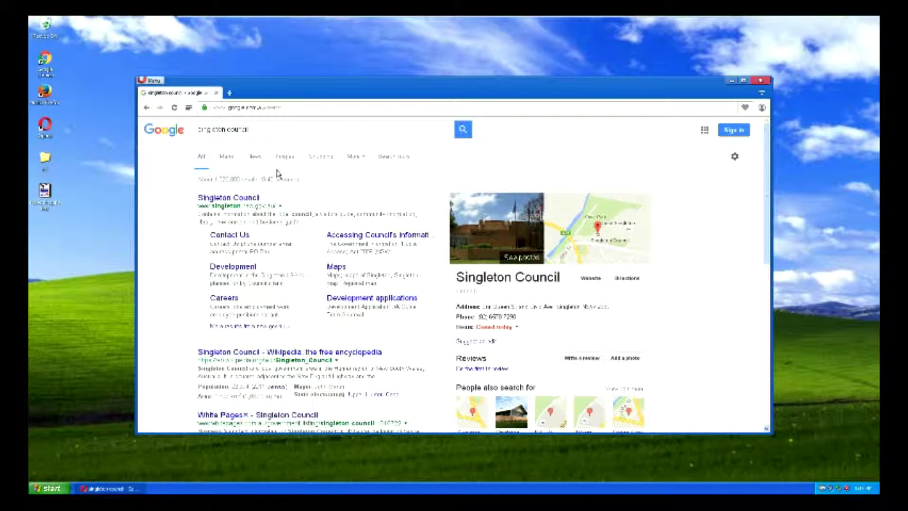
Open the Singleton Council map thumbnail in Google Maps.
{"action": "left_click", "coordinate": [608, 237]}
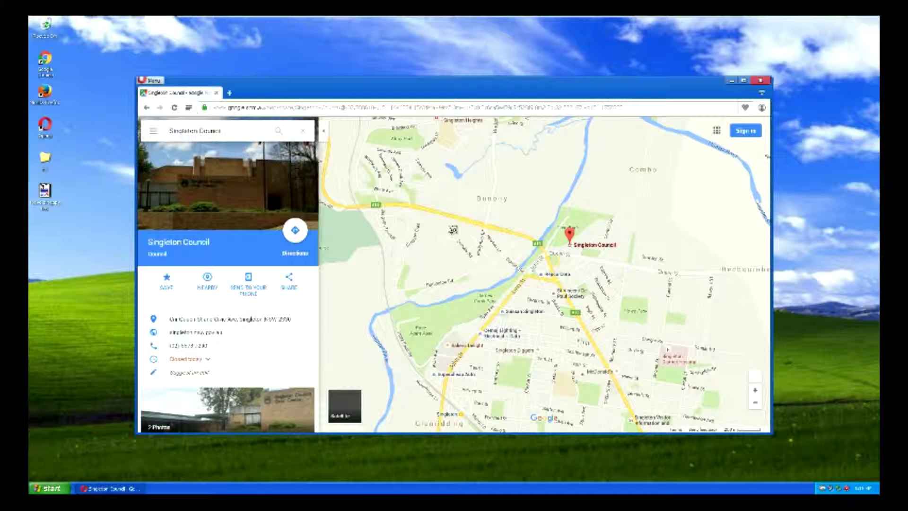
{"action": "scroll", "coordinate": [453, 230], "scroll_direction": "up", "scroll_amount": 2}
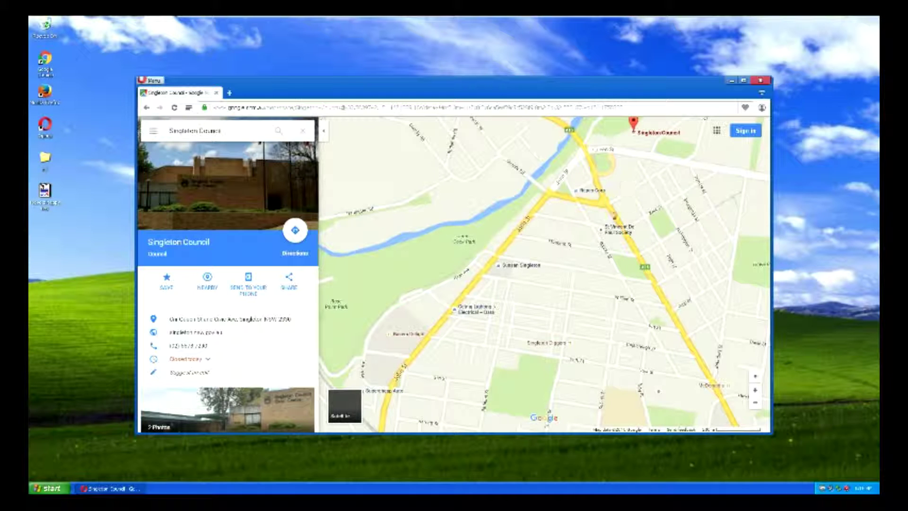
{"action": "scroll", "coordinate": [555, 321], "scroll_direction": "up", "scroll_amount": 1}
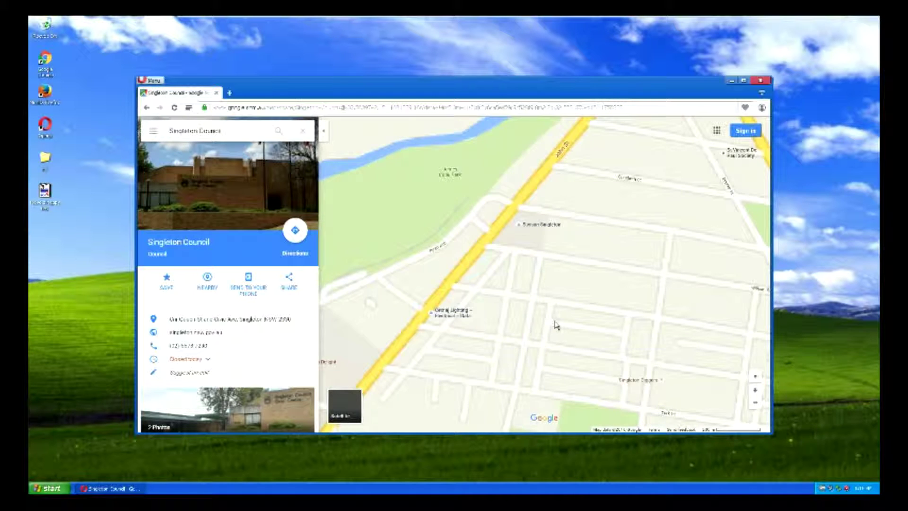
Pan the map north from central Singleton, past the council marker, along the New England Hwy.
{"action": "left_click_drag", "start_coordinate": [647, 257], "coordinate": [623, 295]}
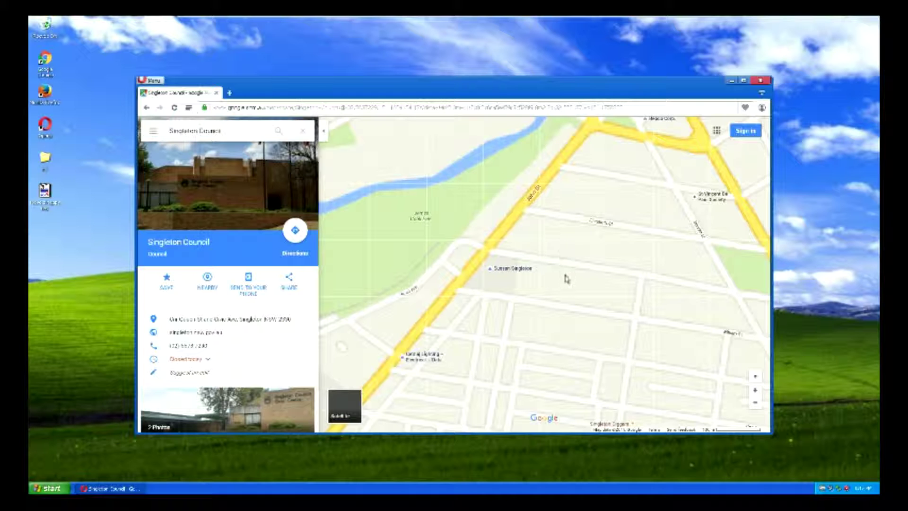
{"action": "left_click", "coordinate": [640, 237]}
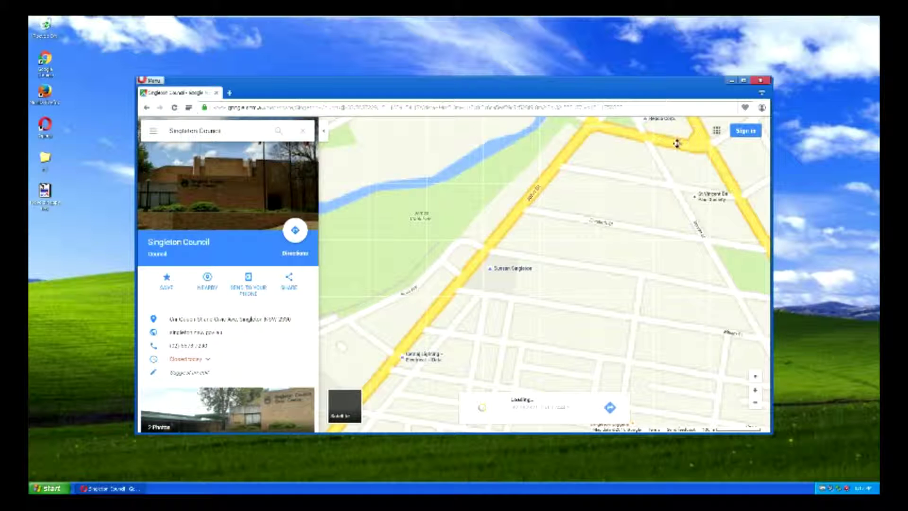
{"action": "left_click_drag", "start_coordinate": [582, 270], "coordinate": [568, 312]}
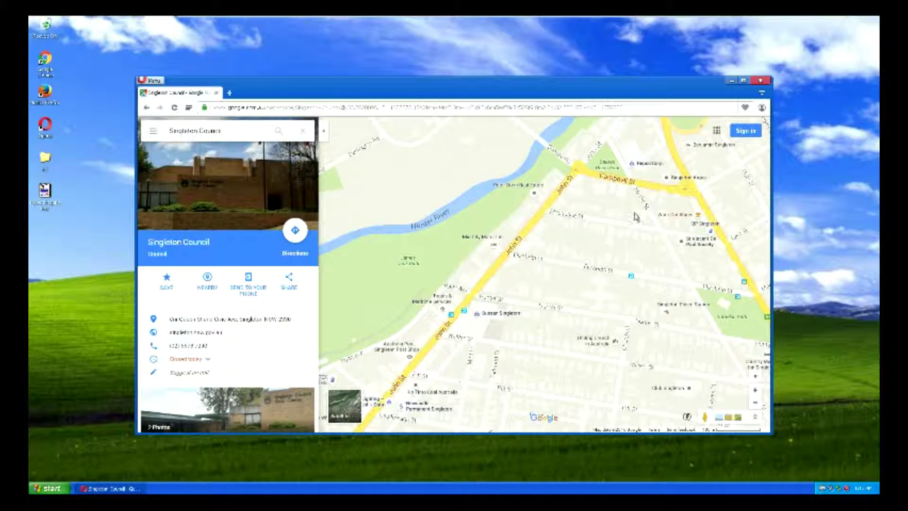
{"action": "left_click_drag", "start_coordinate": [590, 286], "coordinate": [585, 307]}
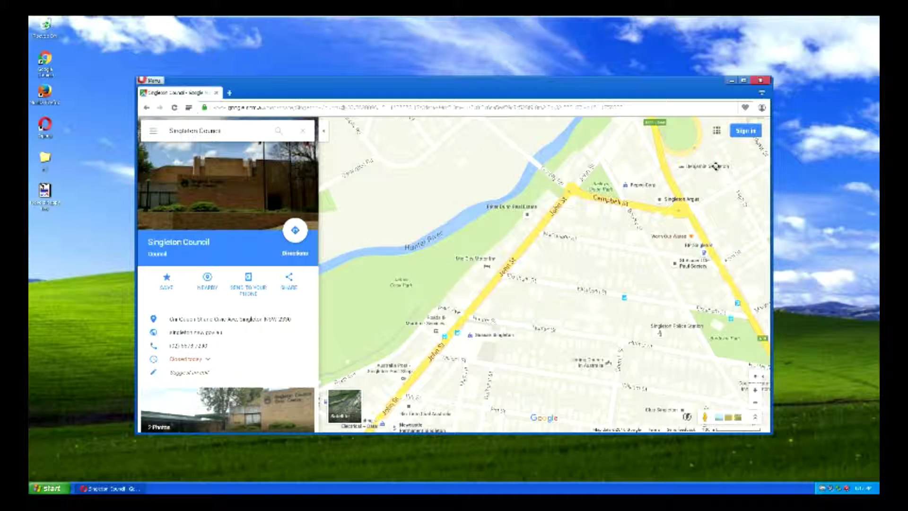
{"action": "left_click_drag", "start_coordinate": [668, 247], "coordinate": [611, 326]}
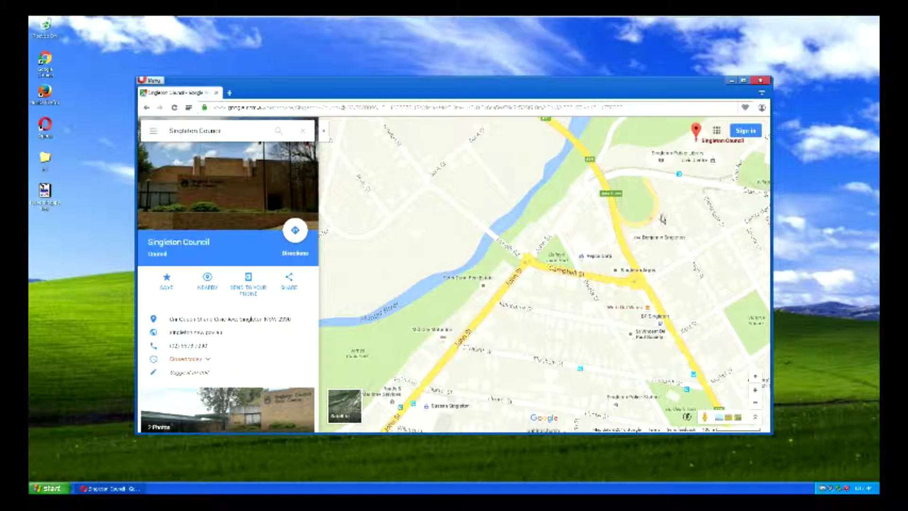
{"action": "left_click_drag", "start_coordinate": [642, 291], "coordinate": [611, 308]}
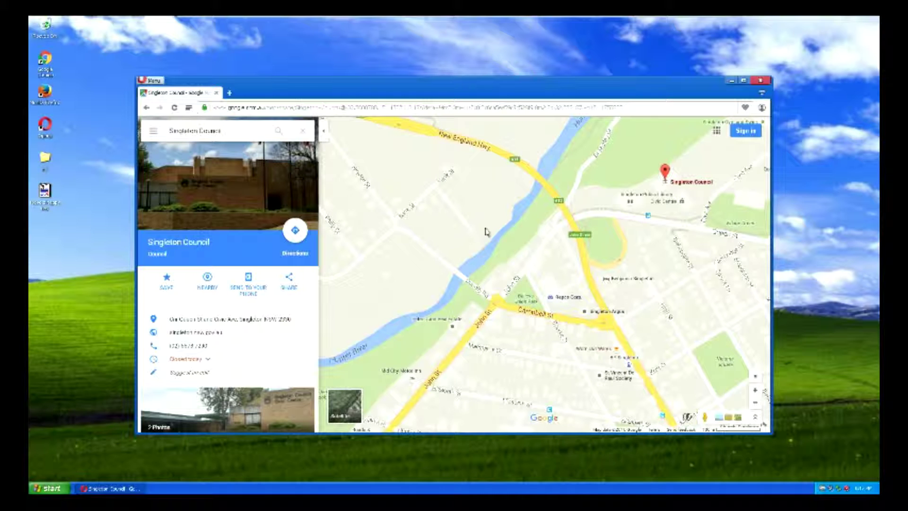
{"action": "left_click_drag", "start_coordinate": [475, 241], "coordinate": [560, 320]}
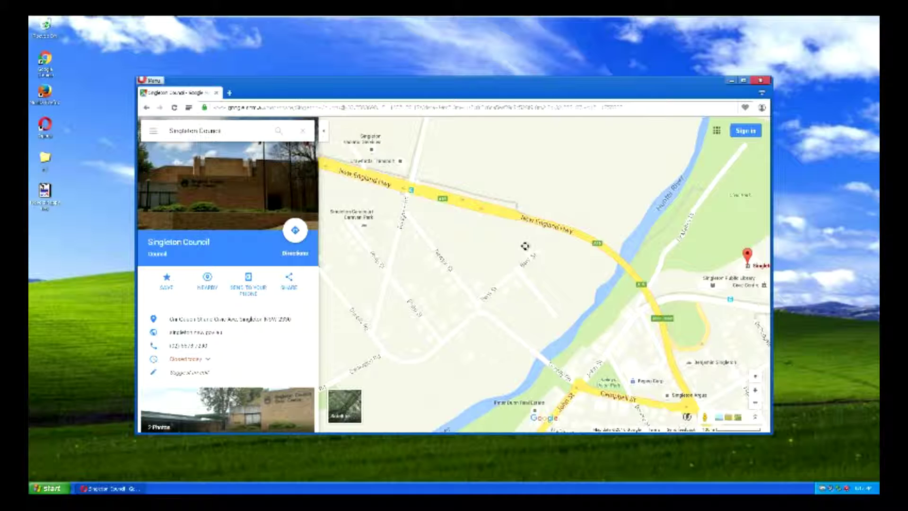
{"action": "mouse_move", "coordinate": [525, 248]}
{"action": "left_mouse_down"}
{"action": "mouse_move", "coordinate": [539, 195]}
{"action": "mouse_move", "coordinate": [509, 325]}
{"action": "left_mouse_up"}
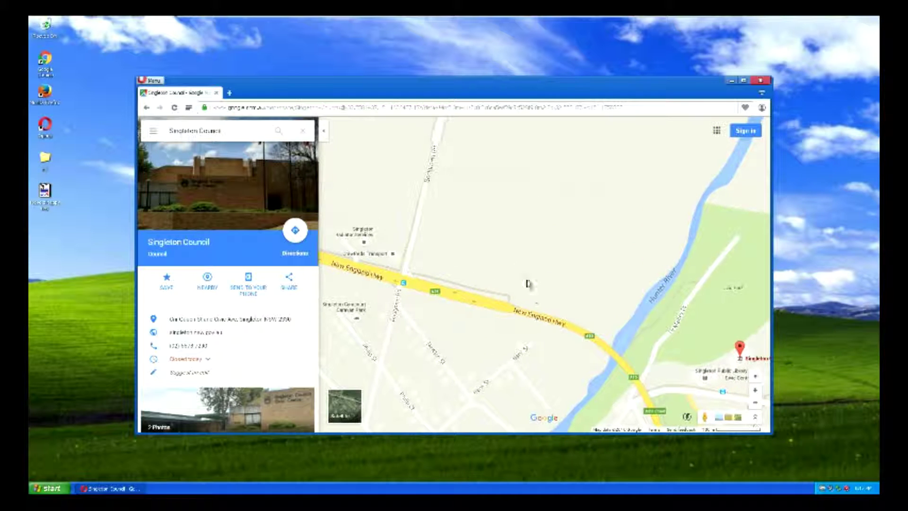
{"action": "left_click_drag", "start_coordinate": [552, 321], "coordinate": [582, 355]}
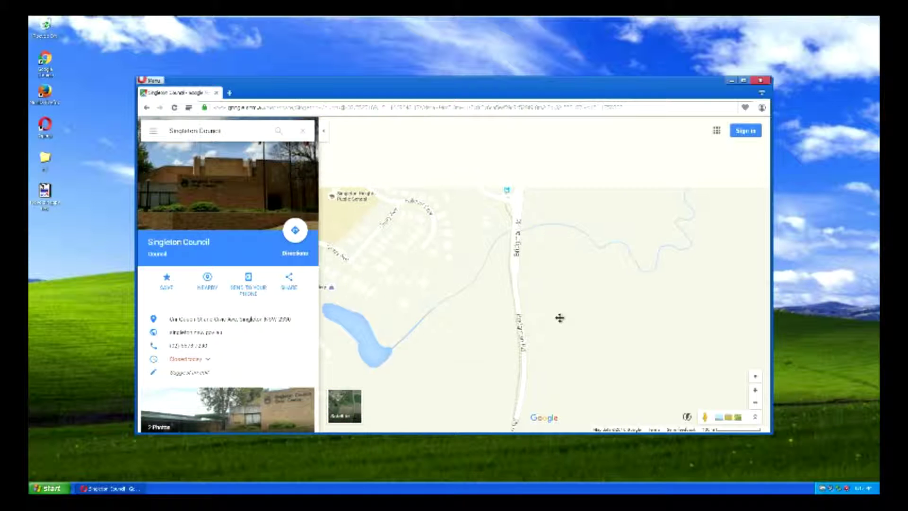
Pan north into the residential suburb, centre on Henry Dr, and select a house lot.
{"action": "left_click_drag", "start_coordinate": [560, 191], "coordinate": [559, 304]}
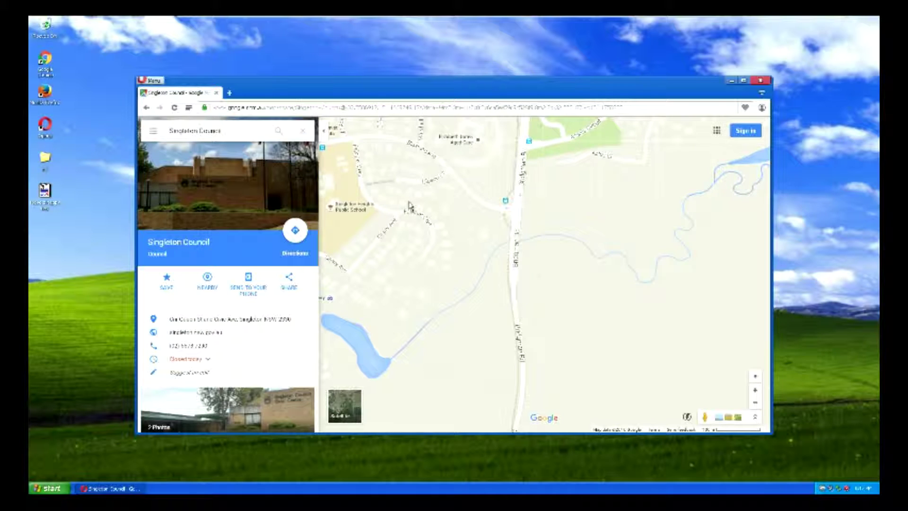
{"action": "left_click_drag", "start_coordinate": [409, 206], "coordinate": [509, 277]}
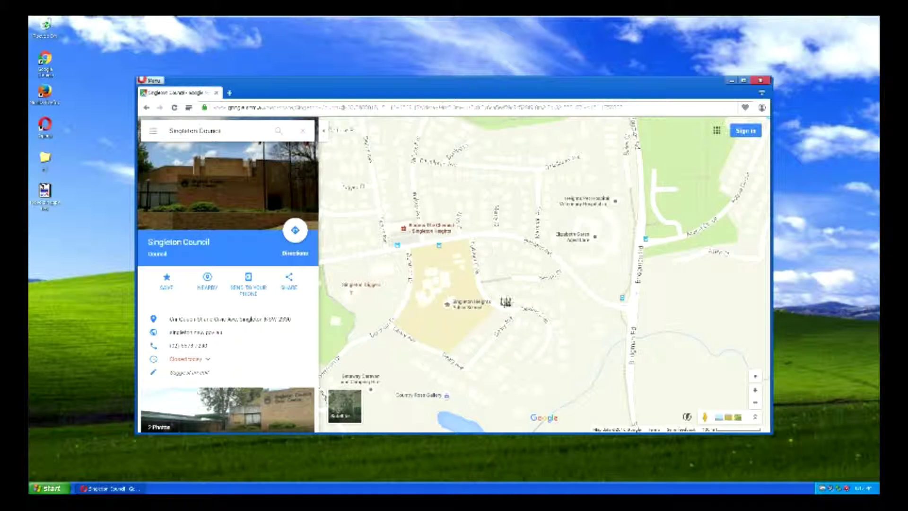
{"action": "left_click_drag", "start_coordinate": [472, 222], "coordinate": [526, 309]}
{"action": "left_click_drag", "start_coordinate": [564, 334], "coordinate": [570, 344]}
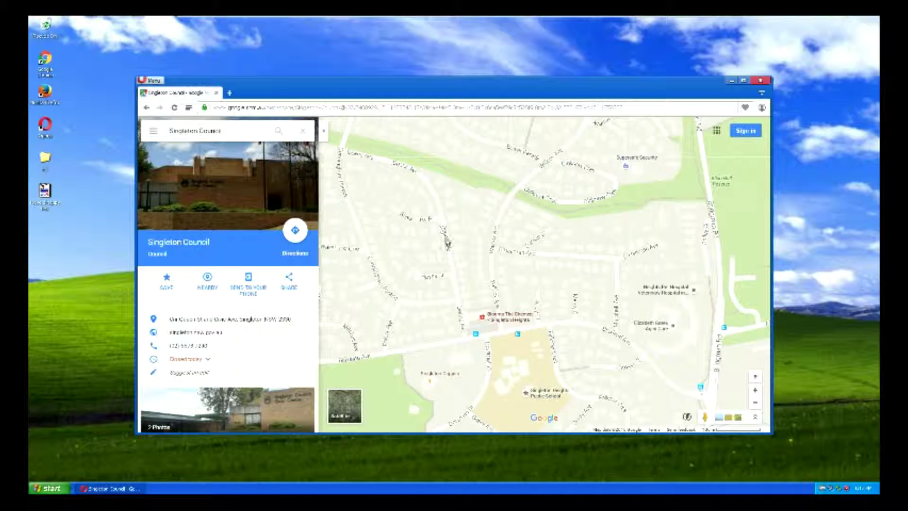
{"action": "left_click_drag", "start_coordinate": [447, 240], "coordinate": [506, 321]}
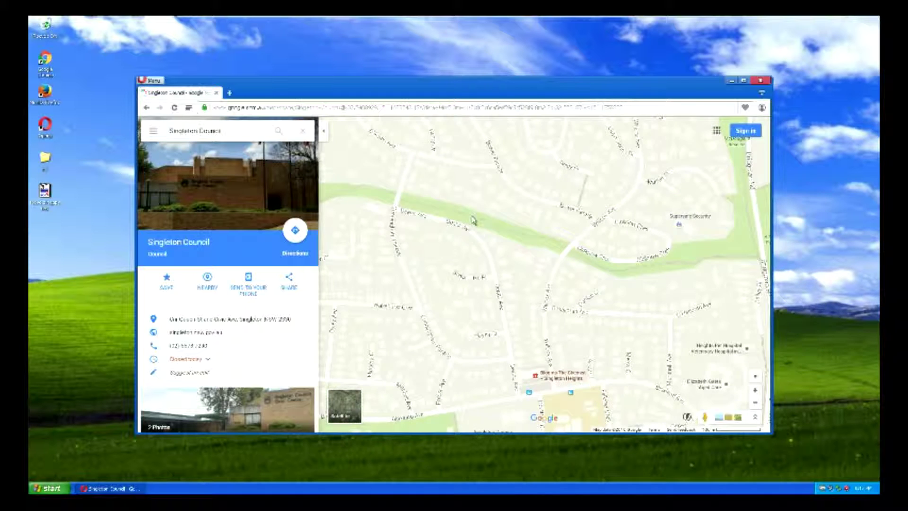
{"action": "left_click_drag", "start_coordinate": [515, 327], "coordinate": [525, 367]}
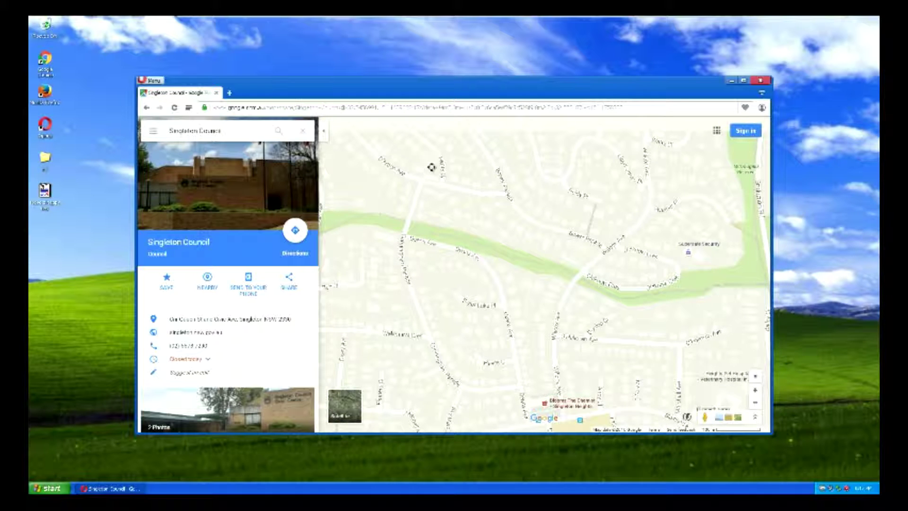
{"action": "left_click_drag", "start_coordinate": [433, 163], "coordinate": [436, 170]}
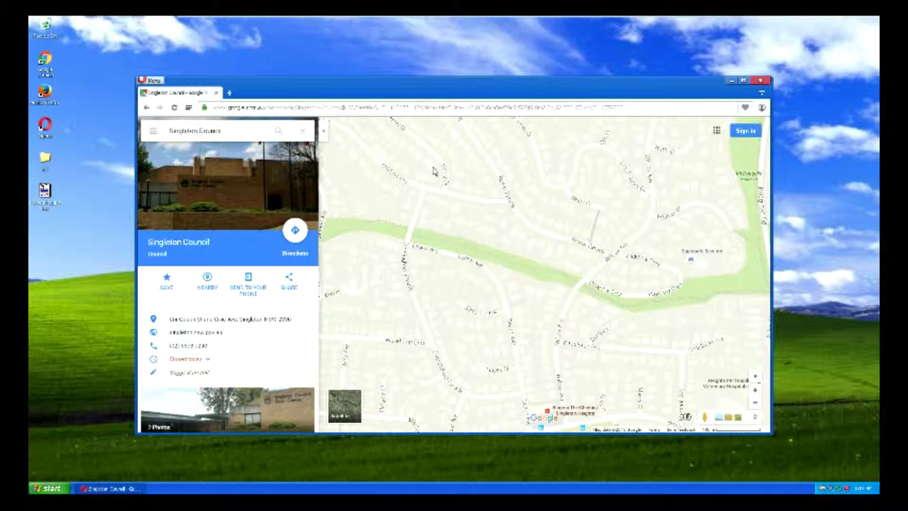
{"action": "scroll", "coordinate": [434, 171], "scroll_direction": "up", "scroll_amount": 1}
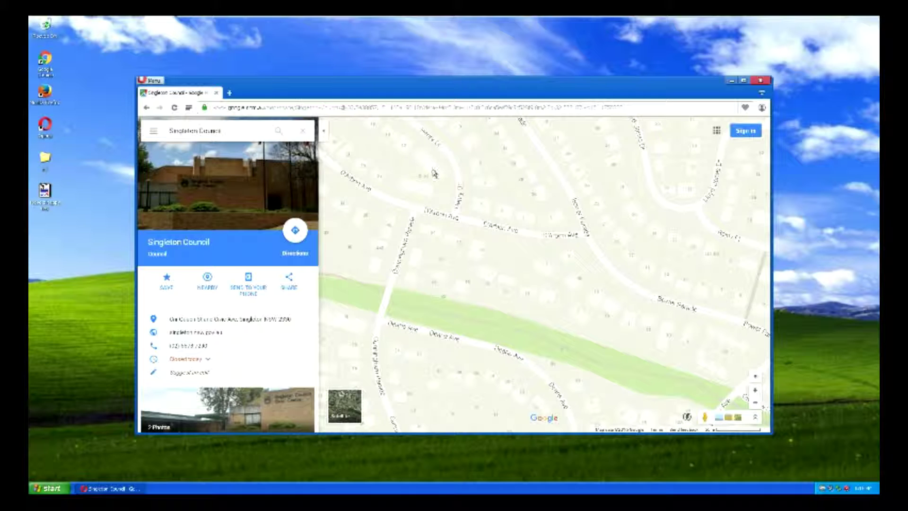
{"action": "scroll", "coordinate": [434, 173], "scroll_direction": "up", "scroll_amount": 1}
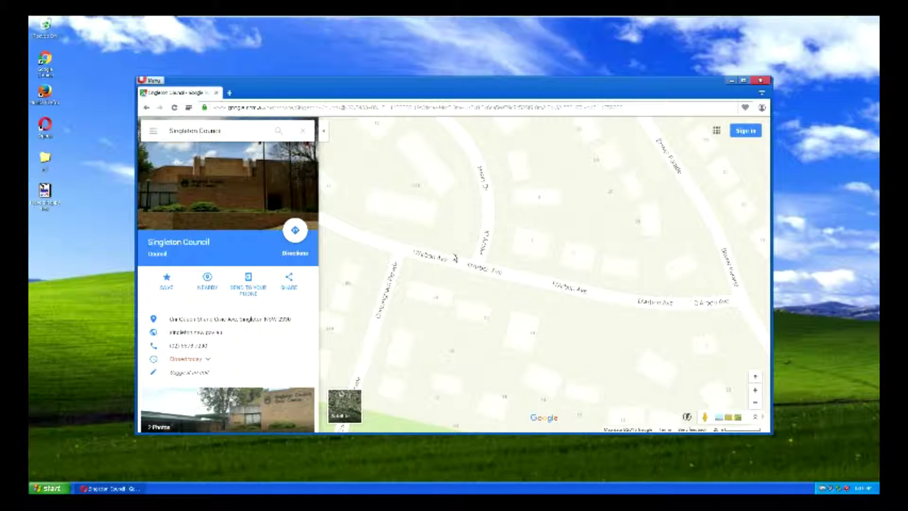
{"action": "left_click_drag", "start_coordinate": [460, 216], "coordinate": [507, 319]}
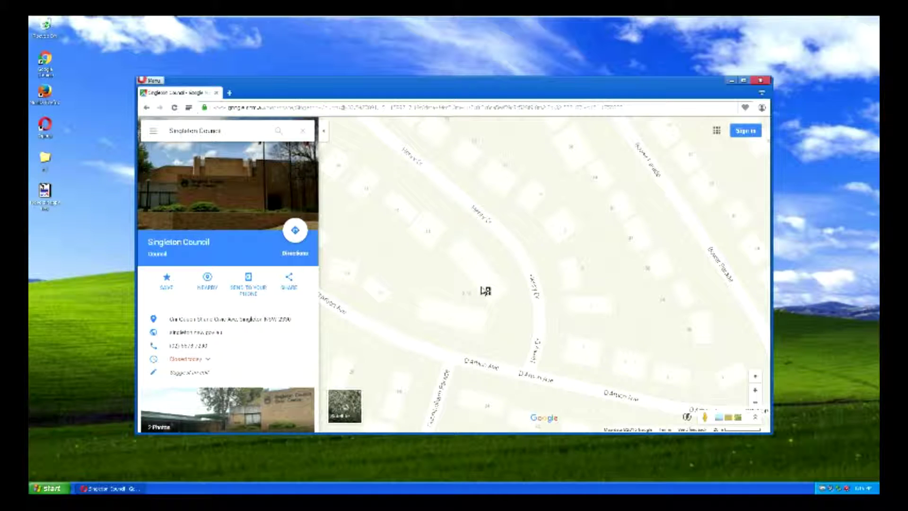
{"action": "left_click", "coordinate": [482, 290]}
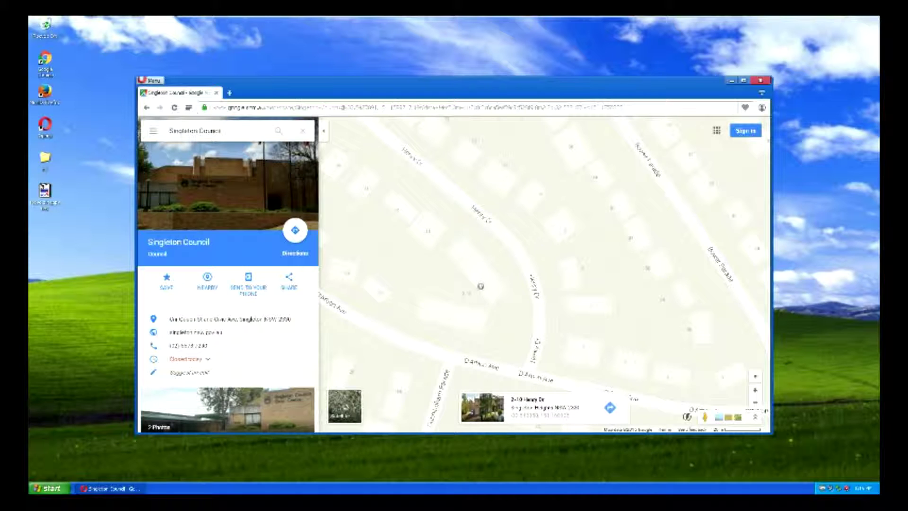
Enter Street View of the Henry Dr lot from its address card thumbnail.
{"action": "left_click", "coordinate": [479, 417]}
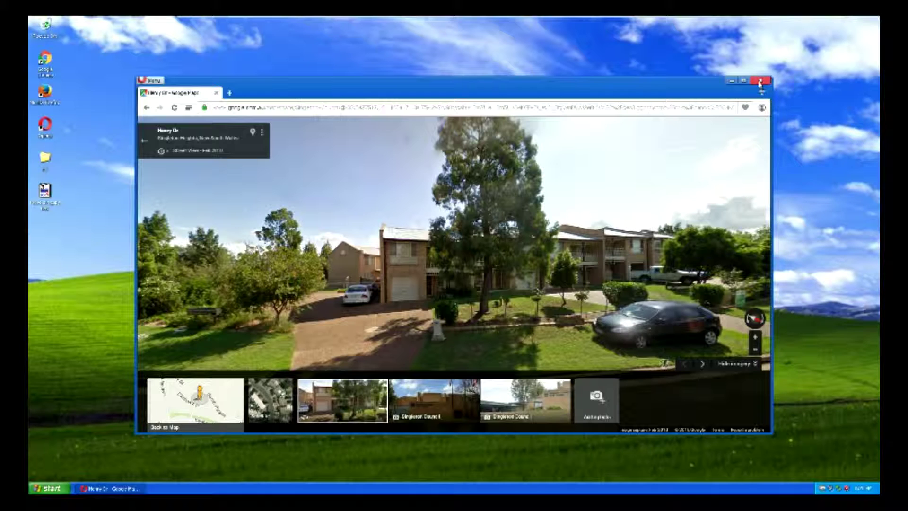
Open the Windows XP Shut Down Windows dialog via Start and Turn Off Computer.
{"action": "left_click", "coordinate": [47, 488]}
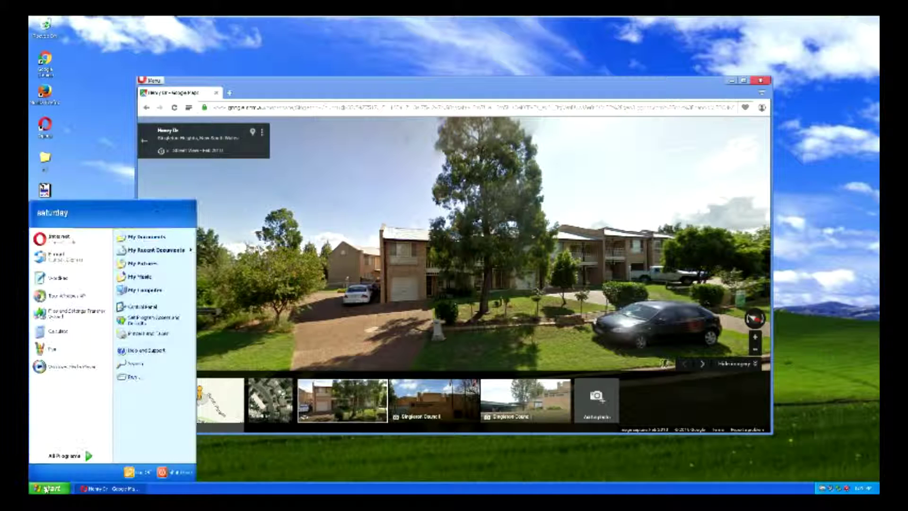
{"action": "left_click", "coordinate": [181, 471]}
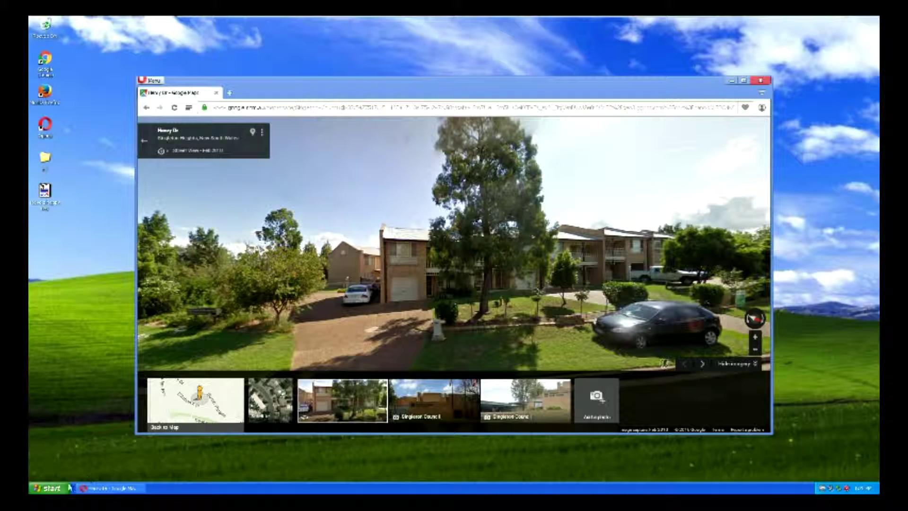
{"action": "left_click", "coordinate": [57, 488]}
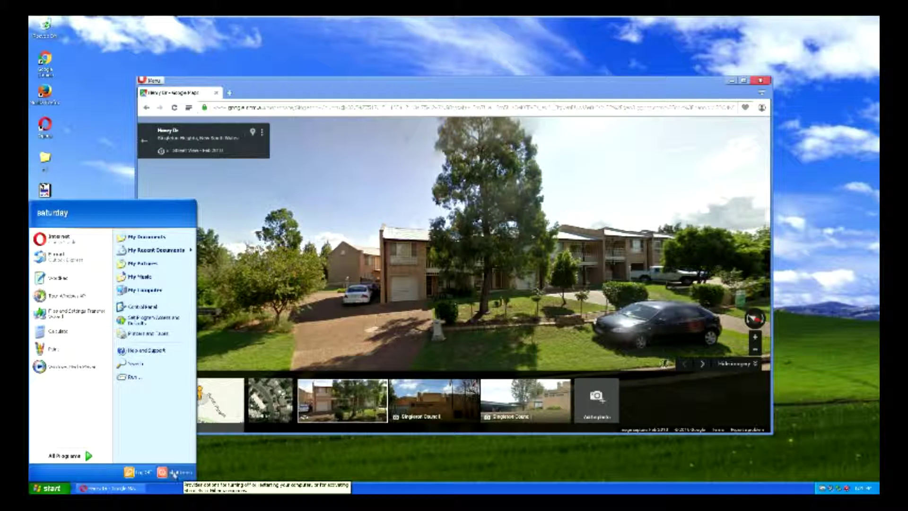
{"action": "left_click", "coordinate": [174, 474]}
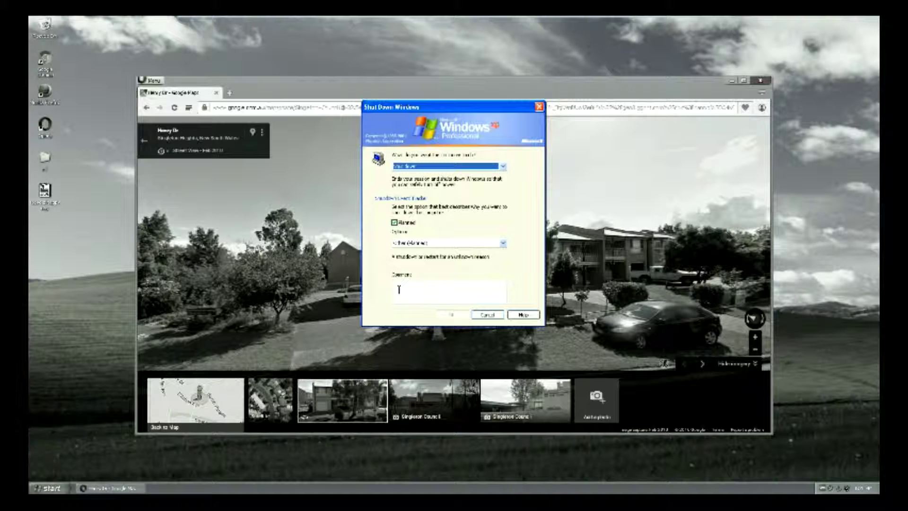
Add a shutdown comment and confirm so the Windows XP guest starts shutting down.
{"action": "left_click", "coordinate": [399, 290]}
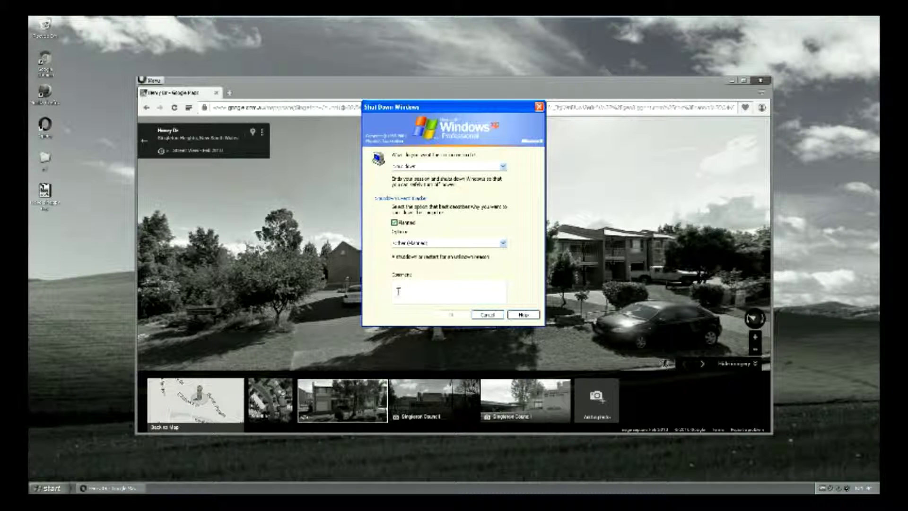
{"action": "type", "text": "Cheeki b"}
{"action": "left_click", "coordinate": [455, 319]}
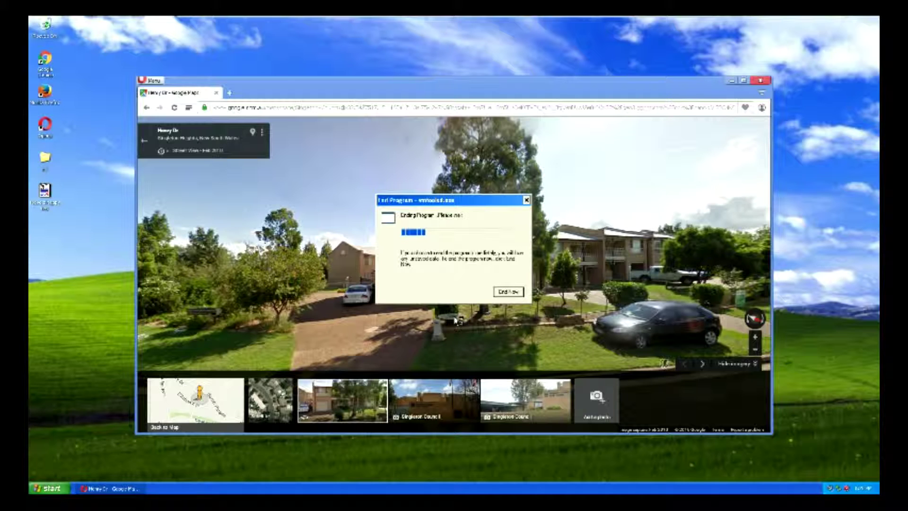
Force-end vmtoolsd.exe so the guest powers off and VMware Player closes.
{"action": "left_click", "coordinate": [509, 293]}
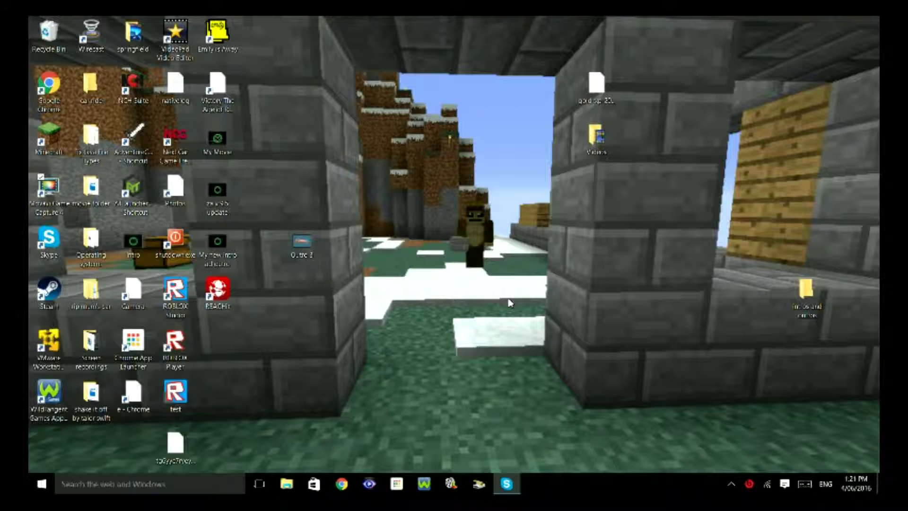
Launch Movavi Game Capture from the hidden notification area icons.
{"action": "left_click", "coordinate": [732, 481]}
{"action": "left_click", "coordinate": [725, 446]}
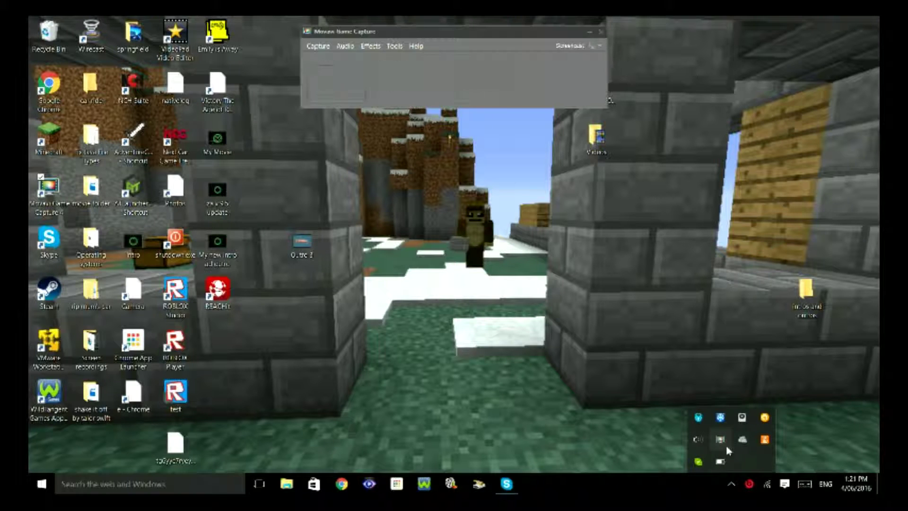